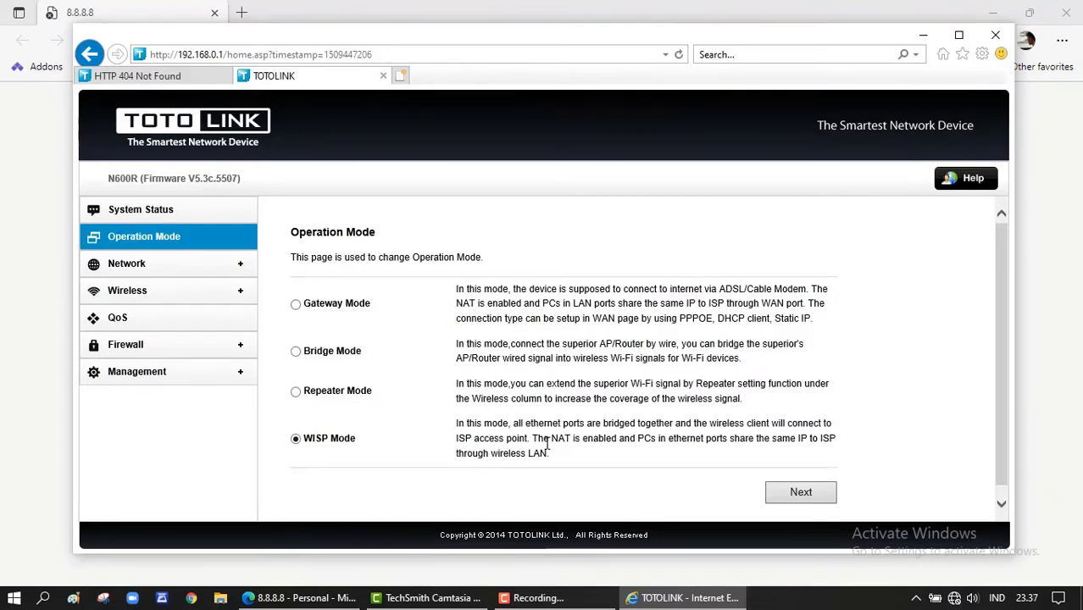
- Search Windows for 'conr' and open Control Panel from the results
{"action": "left_click", "coordinate": [43, 598]}
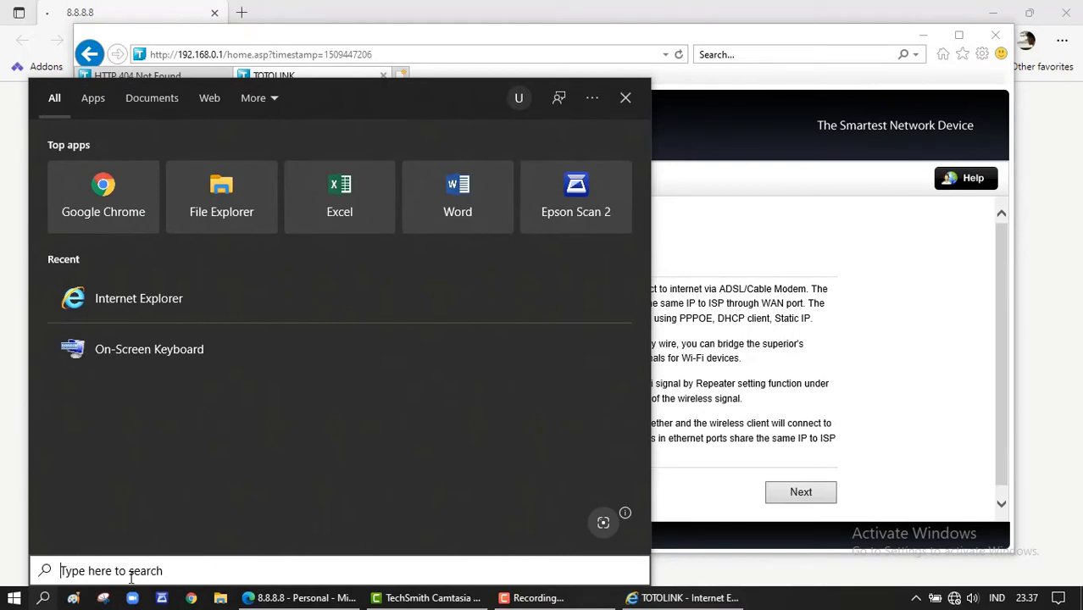
{"action": "type", "text": "conr"}
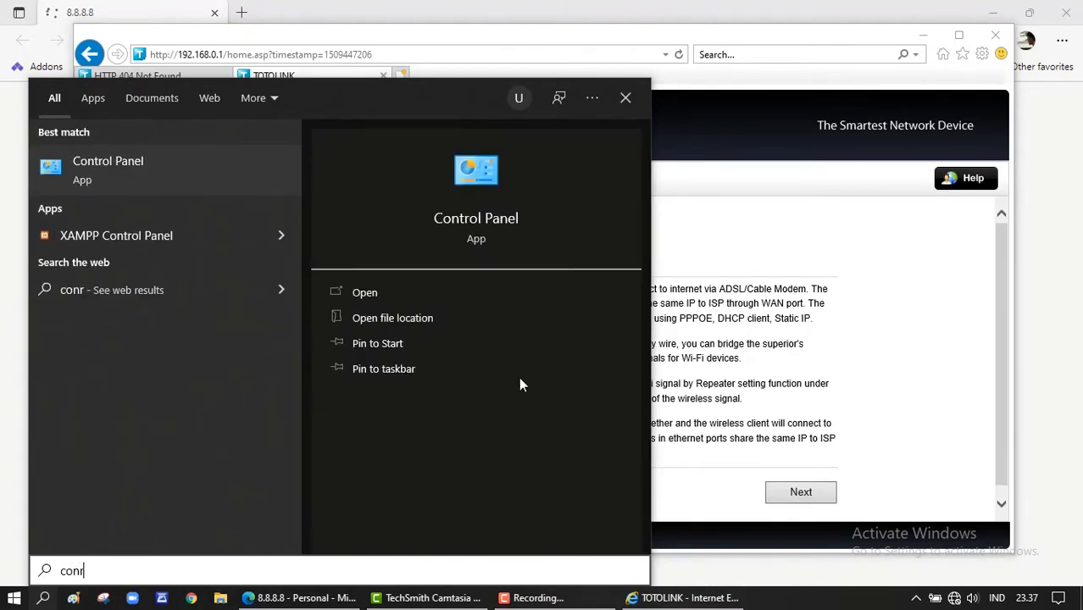
{"action": "left_click", "coordinate": [488, 222]}
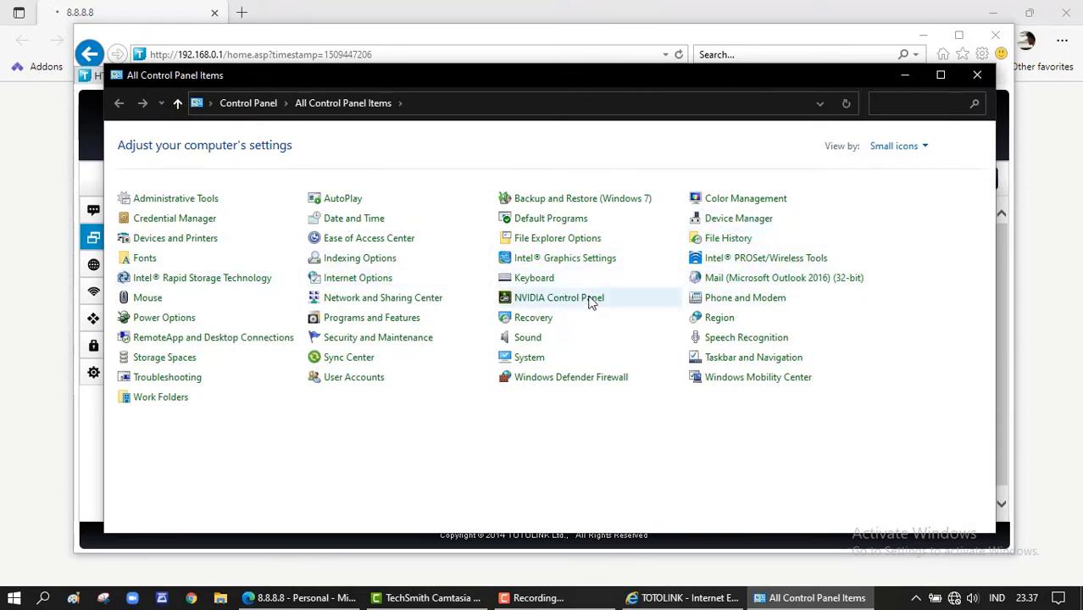
- Confirm Ethernet 3's IPv4 obtains IP and DNS automatically, then show the Wi-Fi list
{"action": "left_click", "coordinate": [383, 303]}
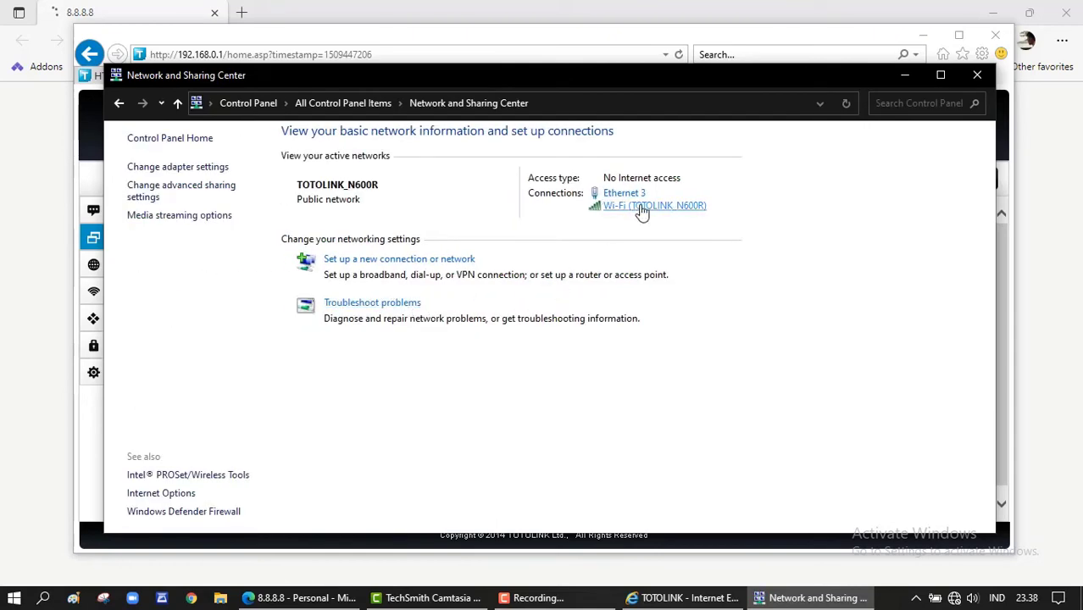
{"action": "left_click", "coordinate": [627, 194]}
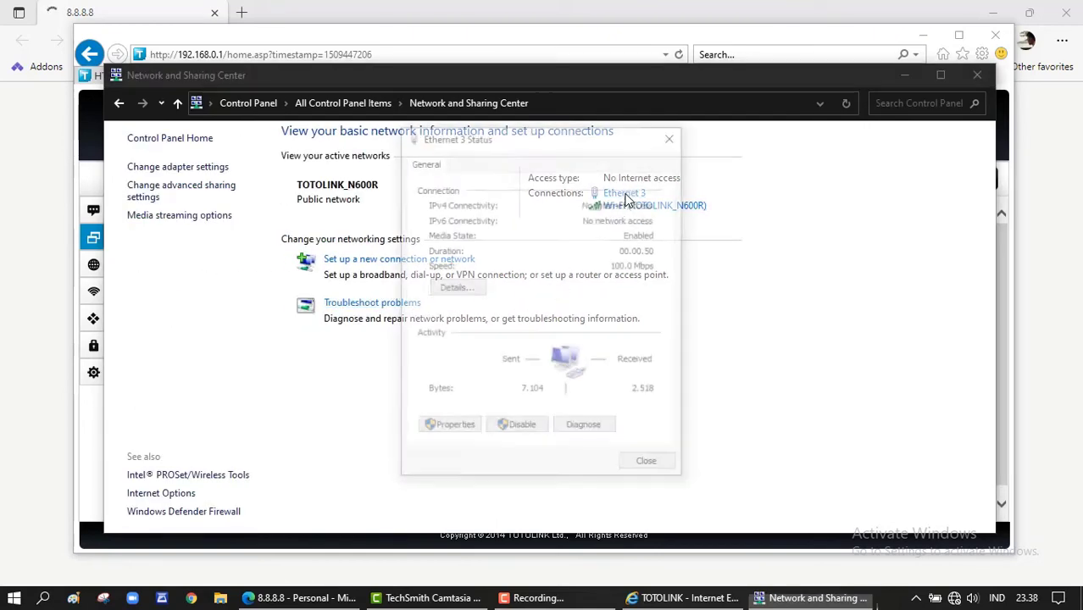
{"action": "left_click", "coordinate": [458, 431]}
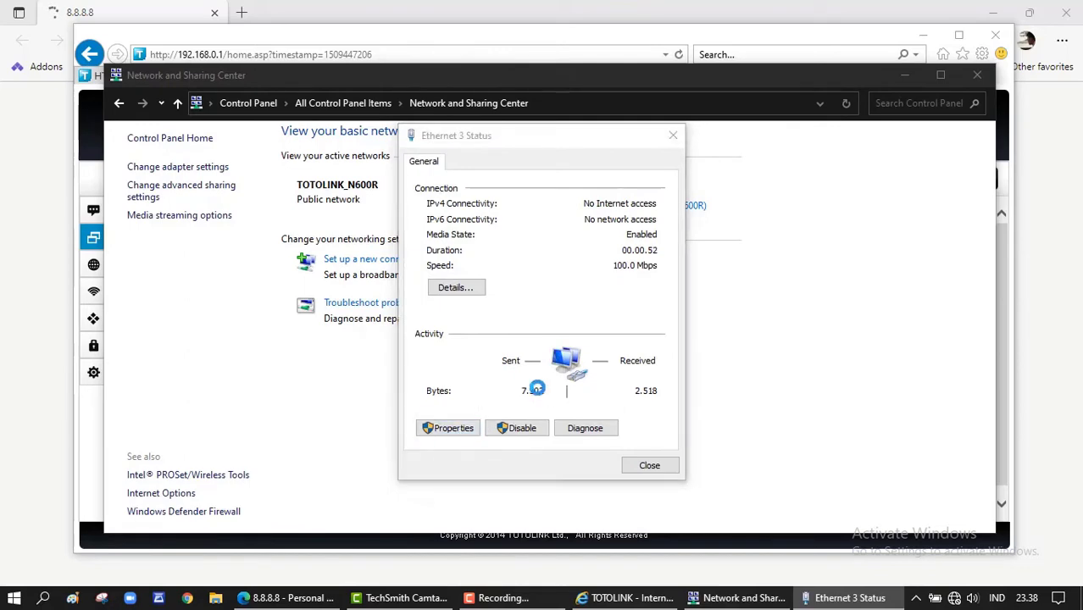
{"action": "double_click", "coordinate": [566, 319]}
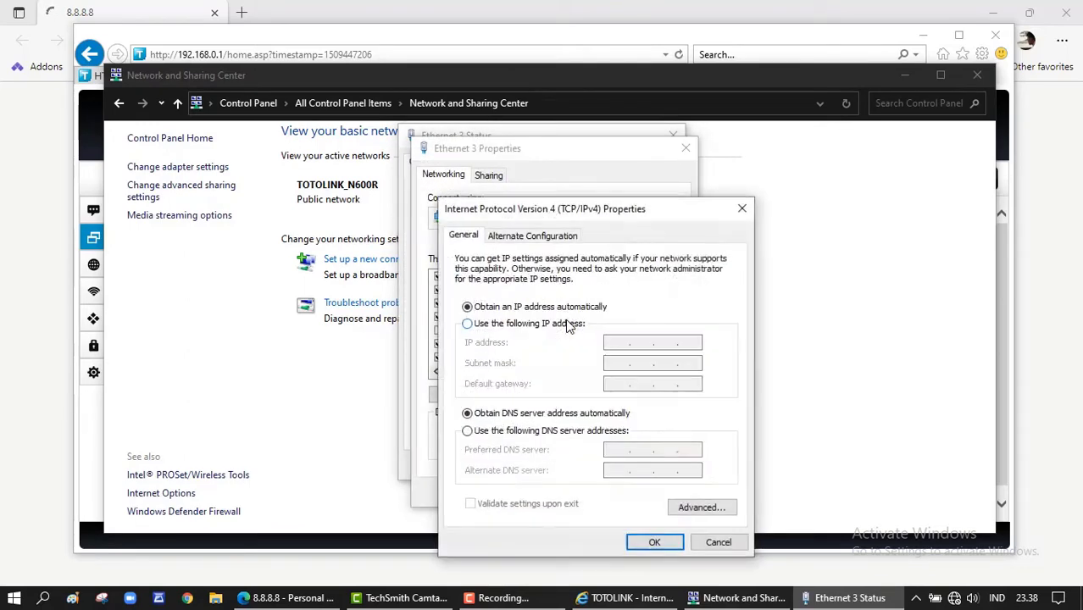
{"action": "left_click", "coordinate": [654, 542]}
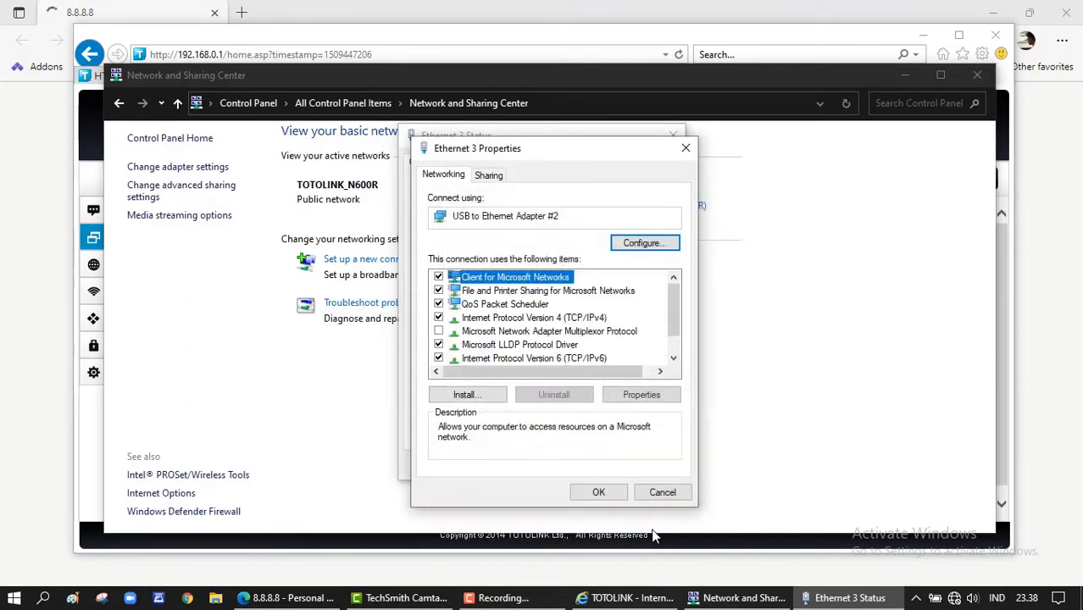
{"action": "left_click", "coordinate": [598, 494]}
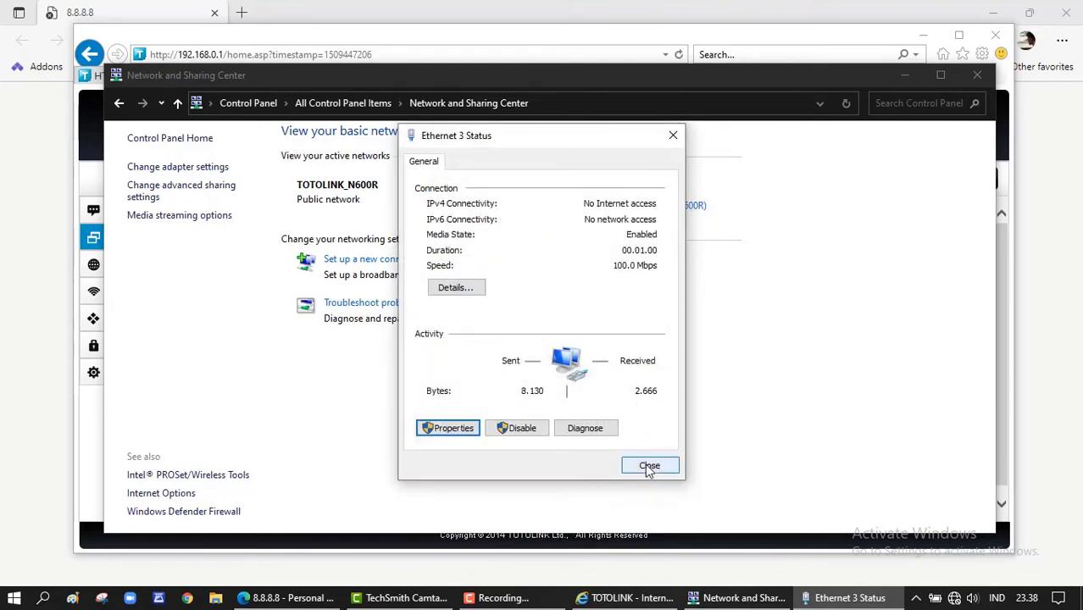
{"action": "left_click", "coordinate": [953, 598]}
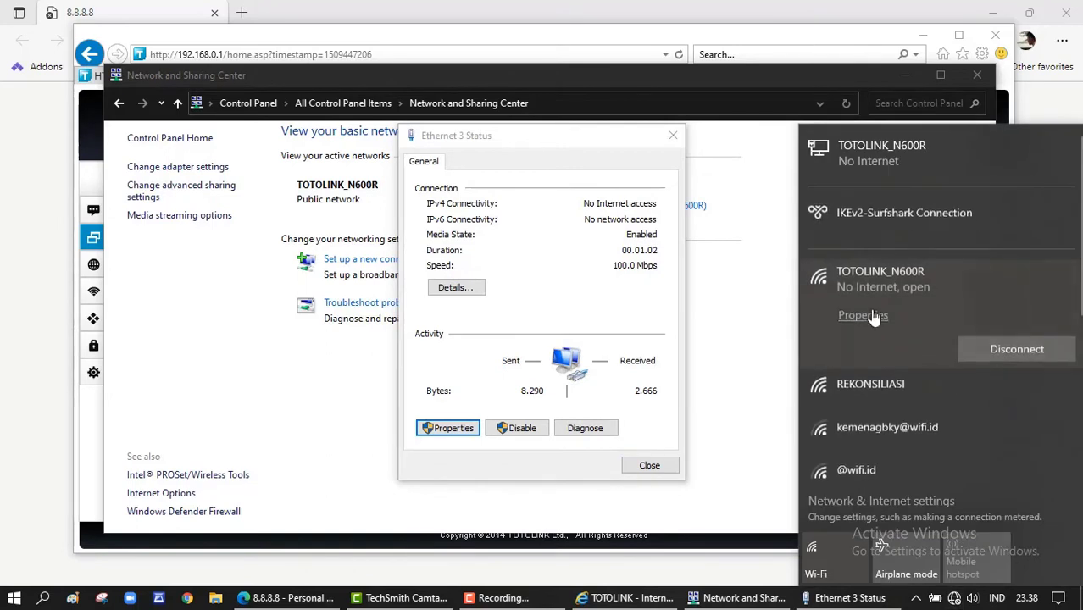
{"action": "left_click", "coordinate": [979, 354]}
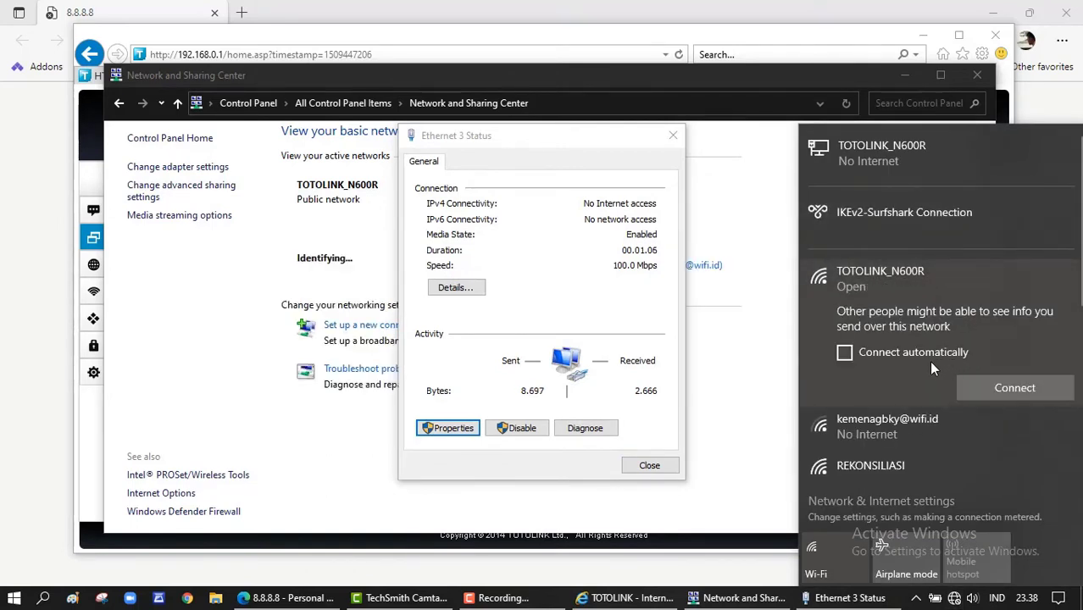
{"action": "right_click", "coordinate": [880, 435]}
{"action": "left_click", "coordinate": [913, 446]}
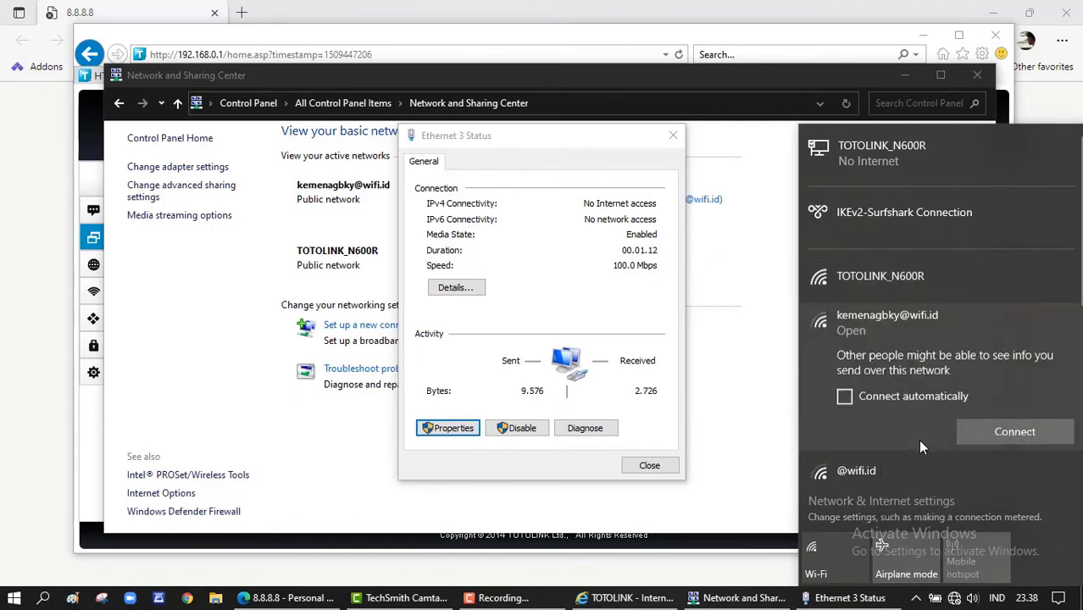
{"action": "right_click", "coordinate": [881, 285]}
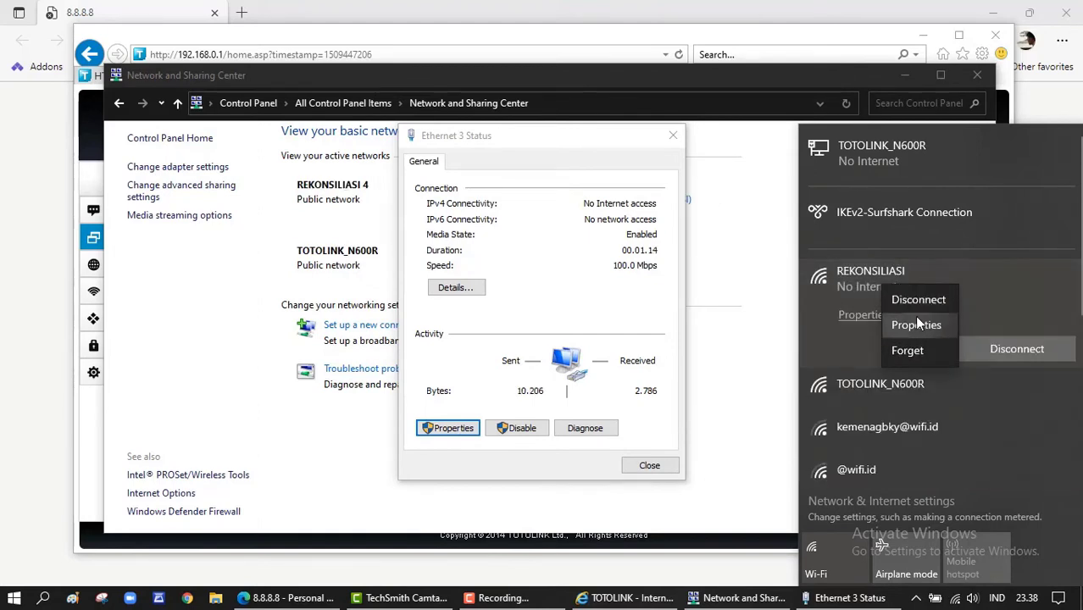
{"action": "left_click", "coordinate": [914, 301]}
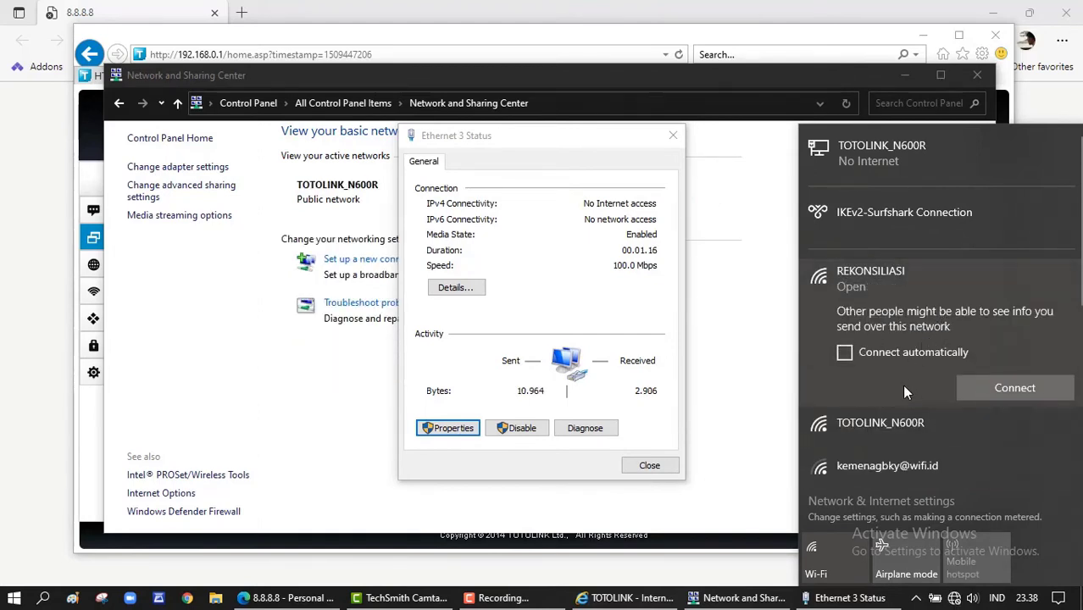
{"action": "scroll", "coordinate": [884, 406], "scroll_direction": "down", "scroll_amount": 3}
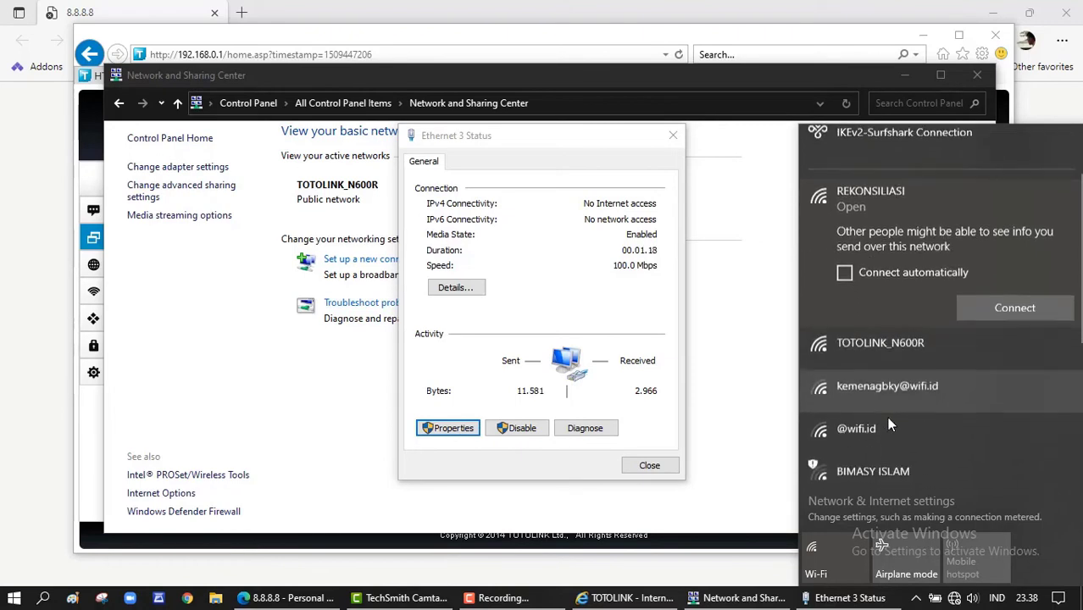
{"action": "scroll", "coordinate": [886, 406], "scroll_direction": "down", "scroll_amount": 5}
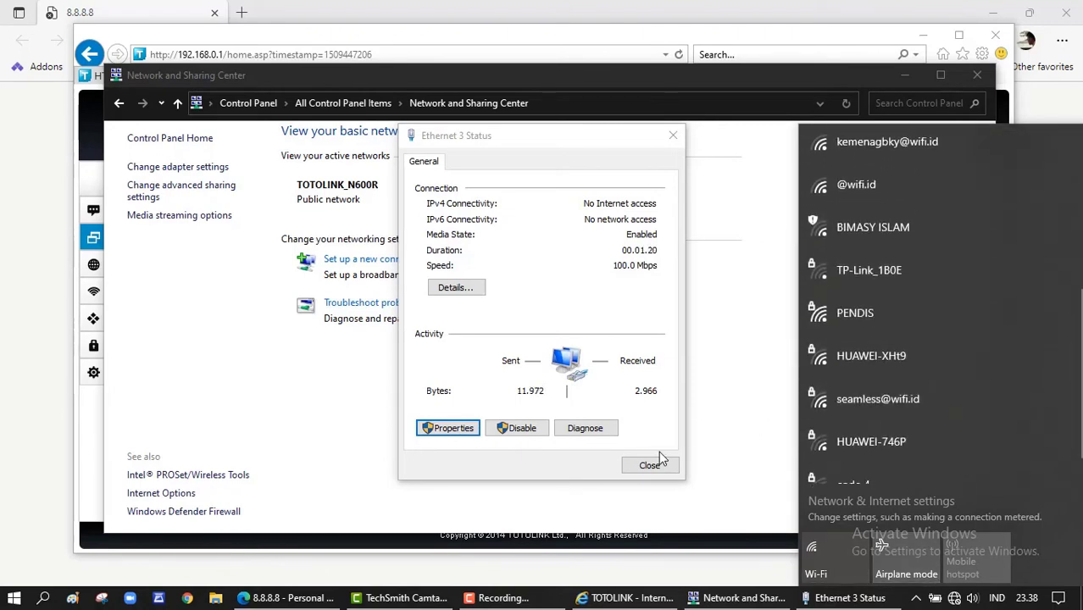
{"action": "left_click", "coordinate": [649, 433]}
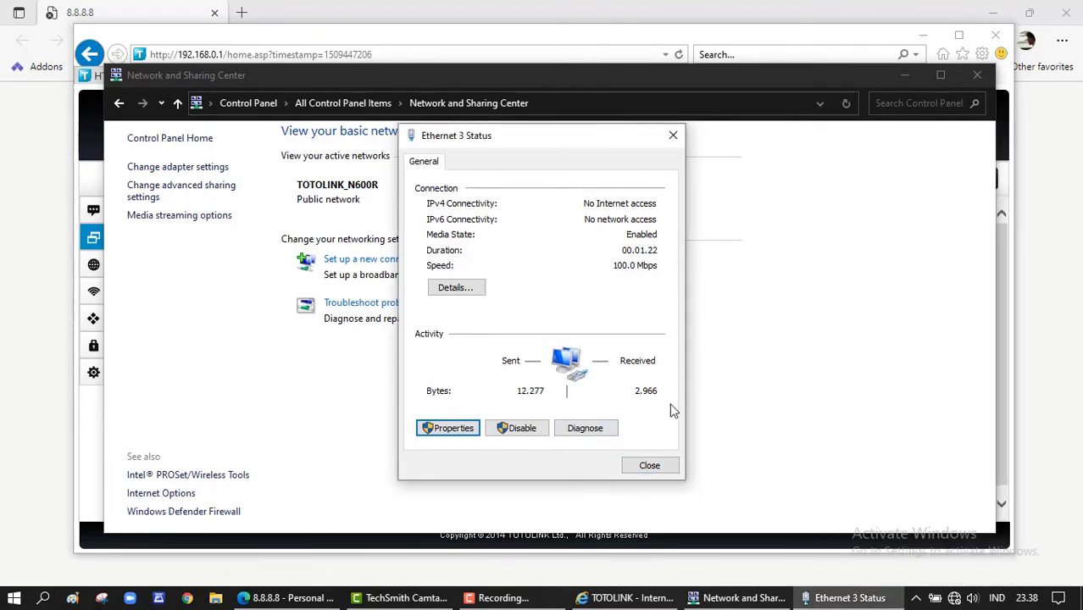
- Close the Ethernet 3 status and the YouTube browser, and minimize Network and Sharing Center
{"action": "left_click", "coordinate": [650, 464]}
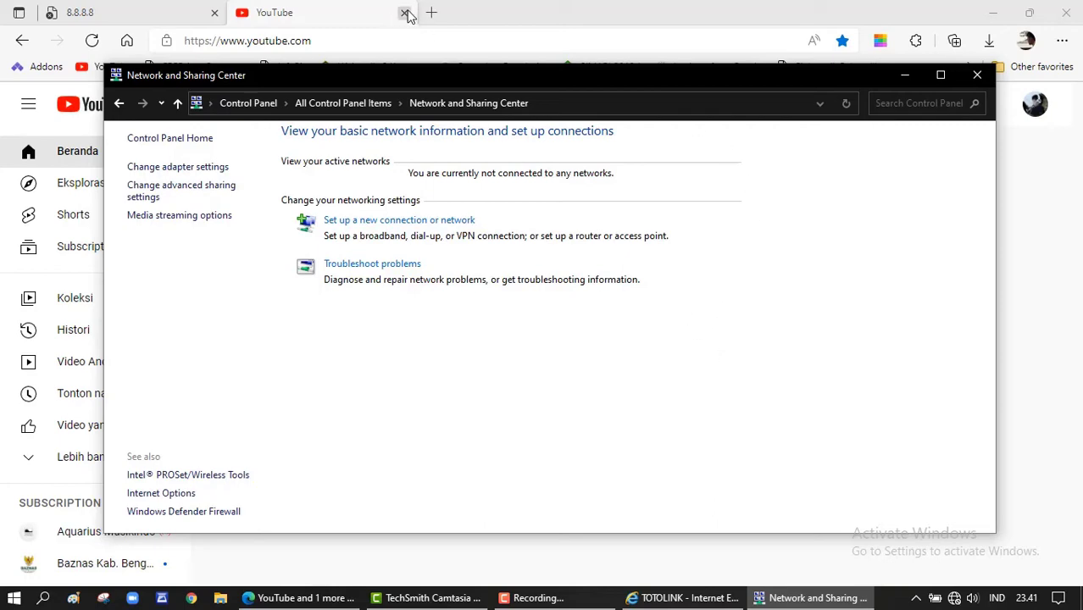
{"action": "left_click", "coordinate": [1065, 12]}
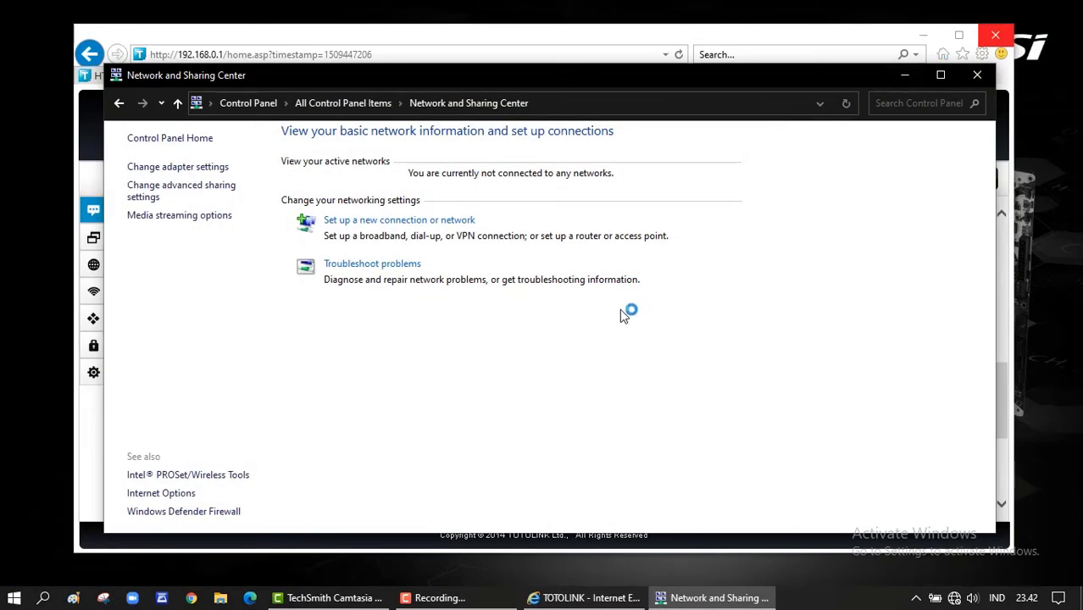
{"action": "left_click_drag", "start_coordinate": [619, 86], "coordinate": [630, 110]}
{"action": "left_click", "coordinate": [918, 98]}
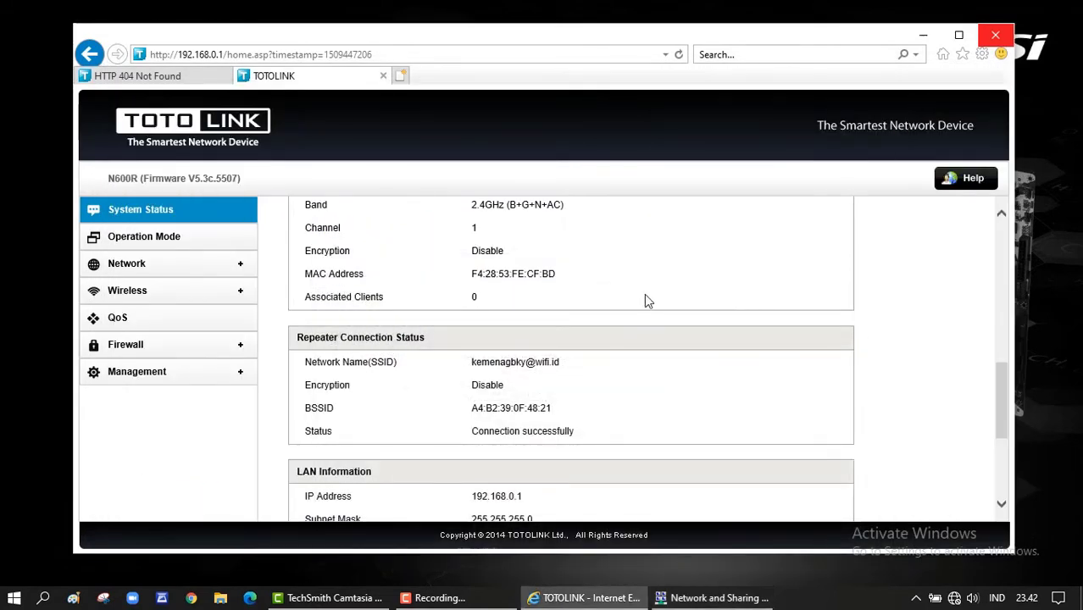
- Check the Ethernet connection settings, then reopen Ethernet 3 status in Network and Sharing Center
{"action": "left_click", "coordinate": [954, 597]}
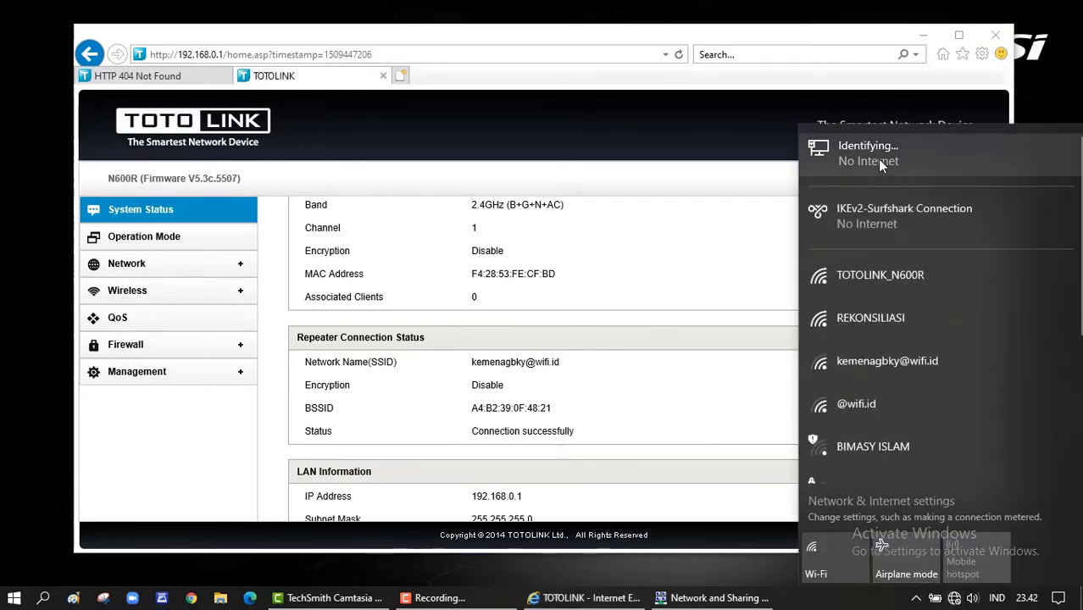
{"action": "left_click", "coordinate": [877, 158]}
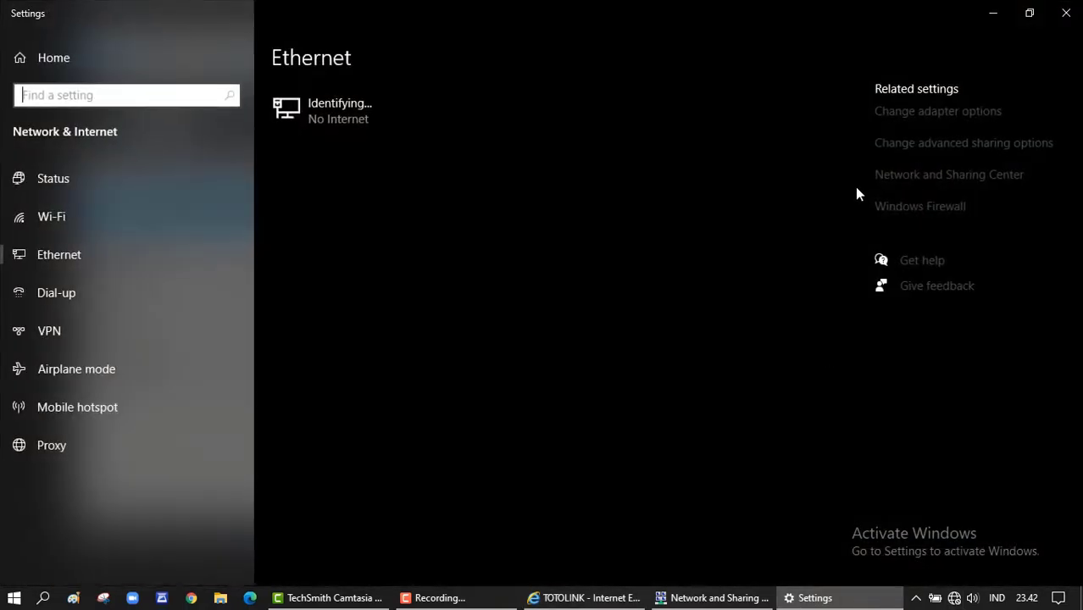
{"action": "left_click", "coordinate": [1065, 14]}
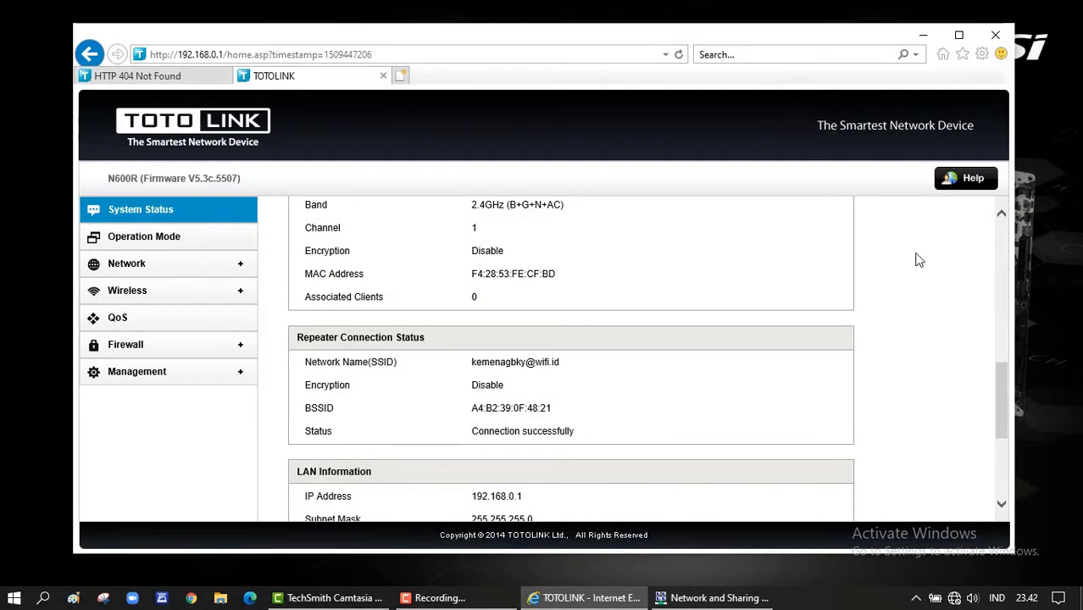
{"action": "scroll", "coordinate": [813, 440], "scroll_direction": "up", "scroll_amount": 1}
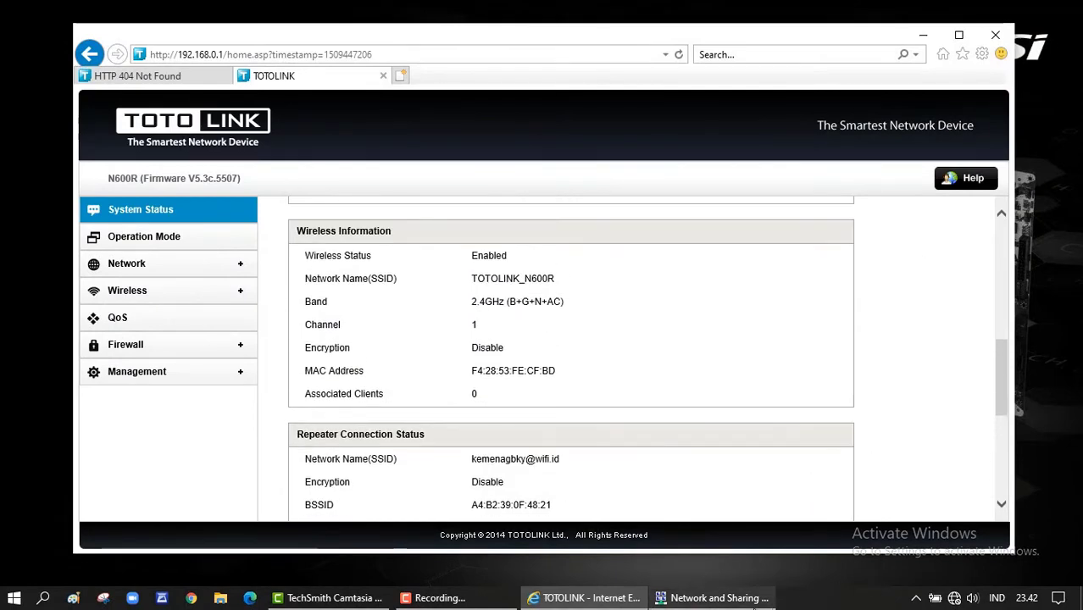
{"action": "left_click", "coordinate": [719, 597]}
{"action": "left_click", "coordinate": [635, 226]}
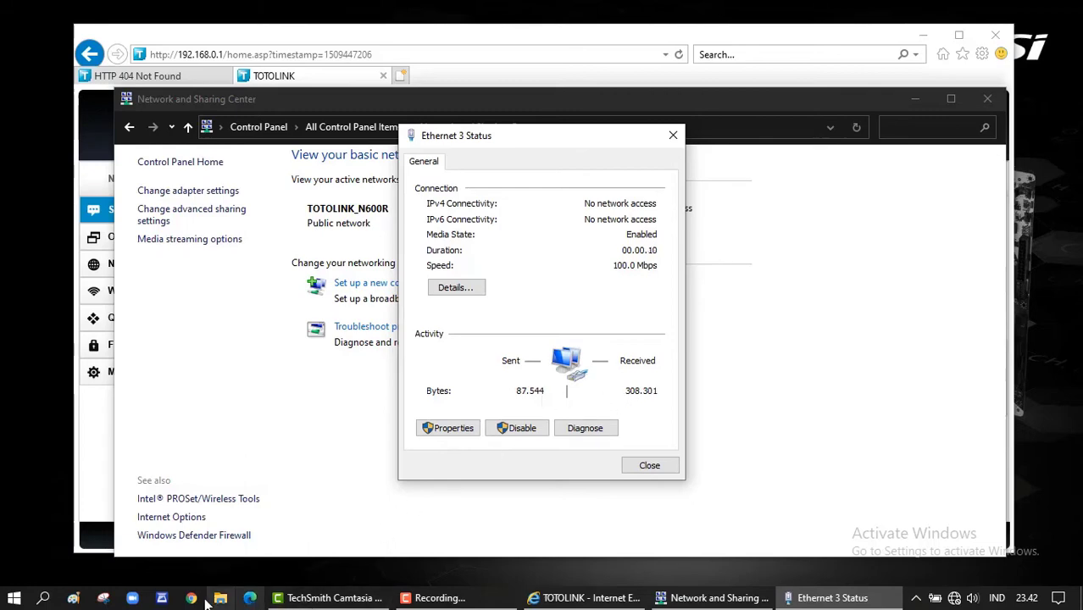
- Open Edge and load 8.8.8.8 to reach the wifi.id login page
{"action": "left_click", "coordinate": [251, 598]}
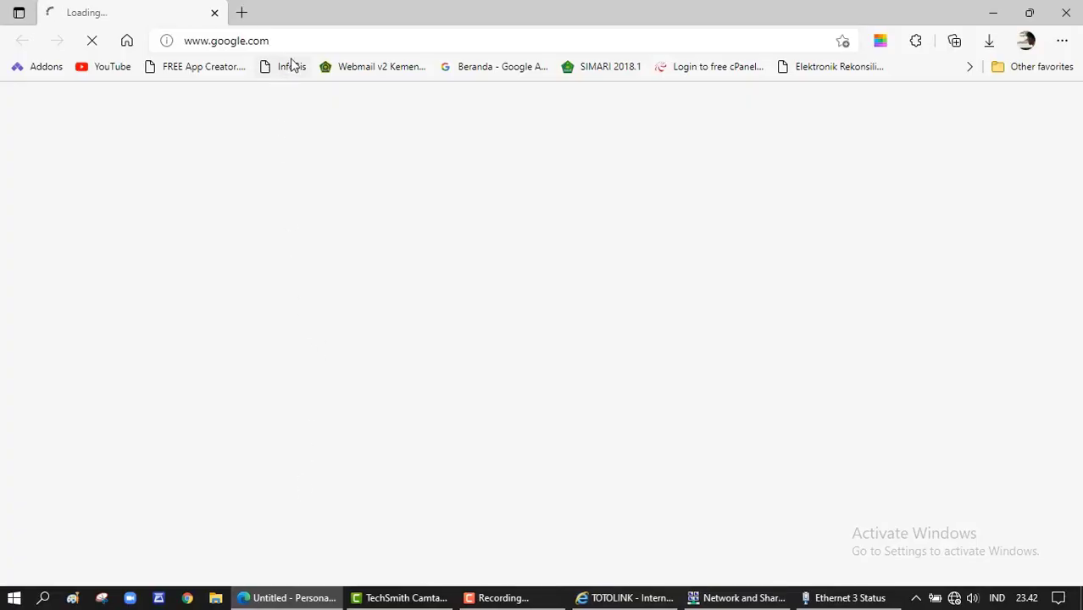
{"action": "left_click", "coordinate": [335, 37]}
{"action": "type", "text": "8.8.8.8"}
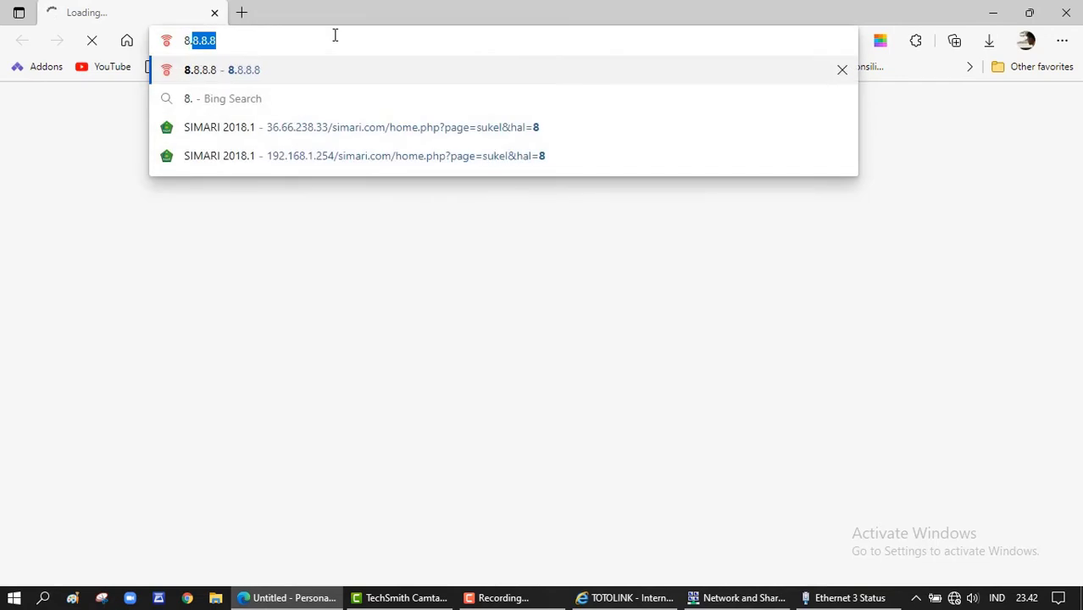
{"action": "key", "text": "Return"}
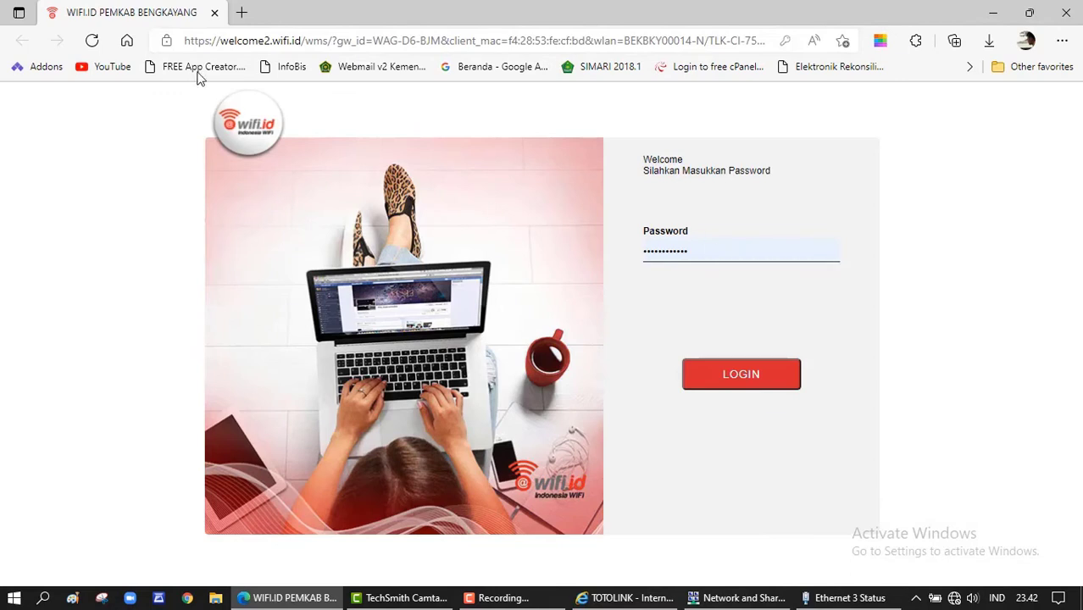
- Log in to the wifi.id hotspot with the saved password, then close Edge
{"action": "left_click", "coordinate": [719, 247]}
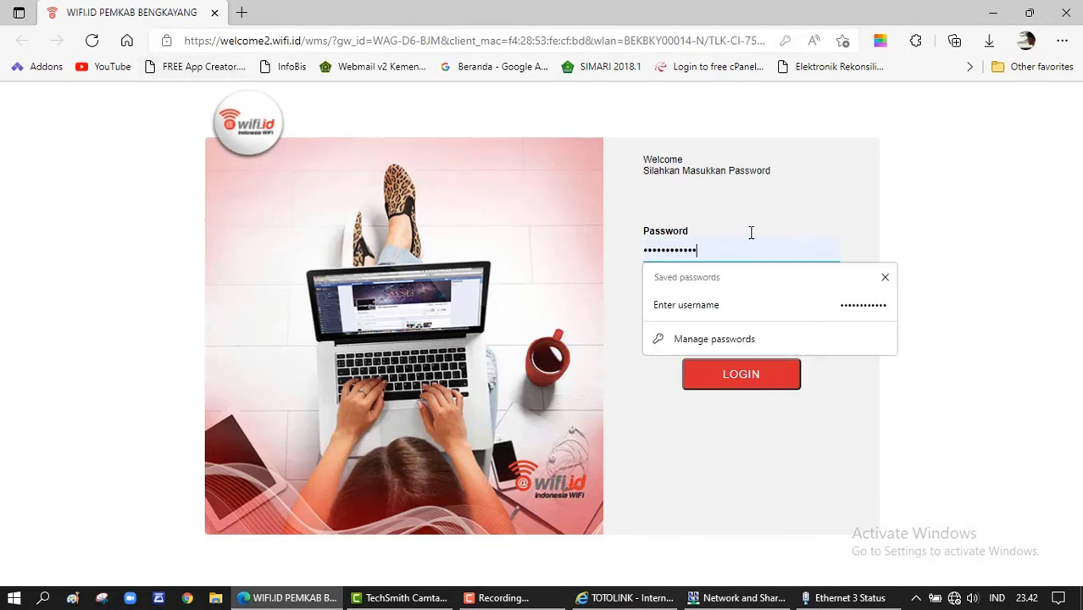
{"action": "left_click", "coordinate": [731, 236]}
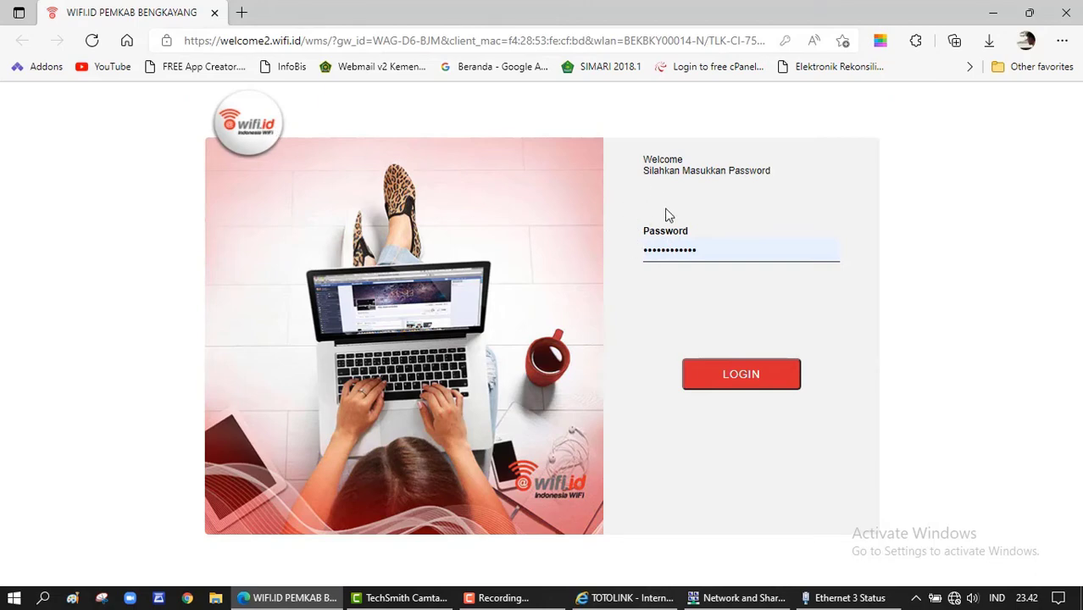
{"action": "left_click", "coordinate": [731, 370]}
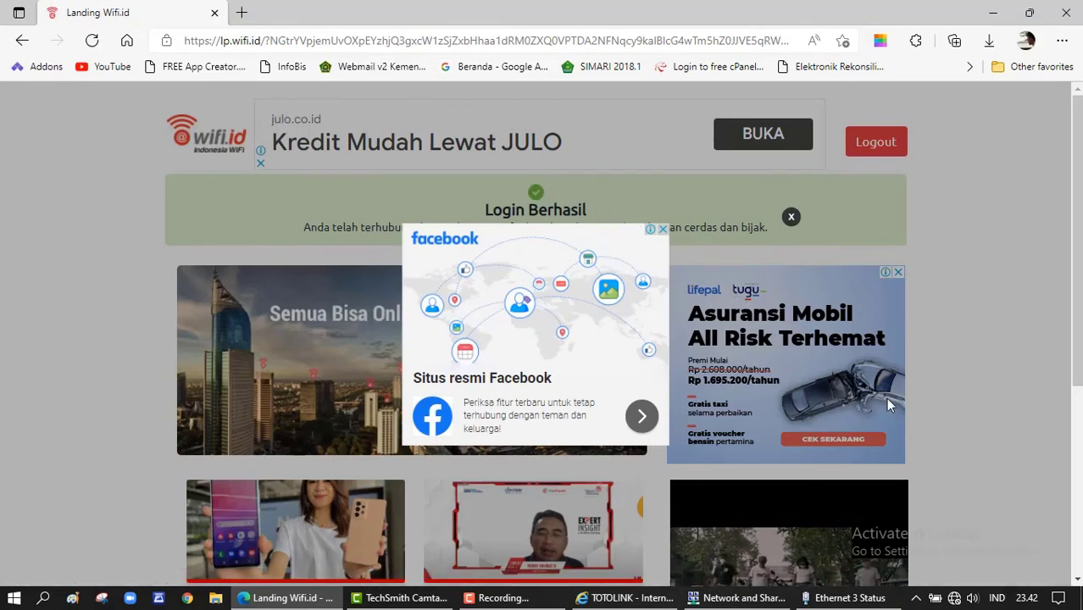
{"action": "left_click", "coordinate": [953, 597]}
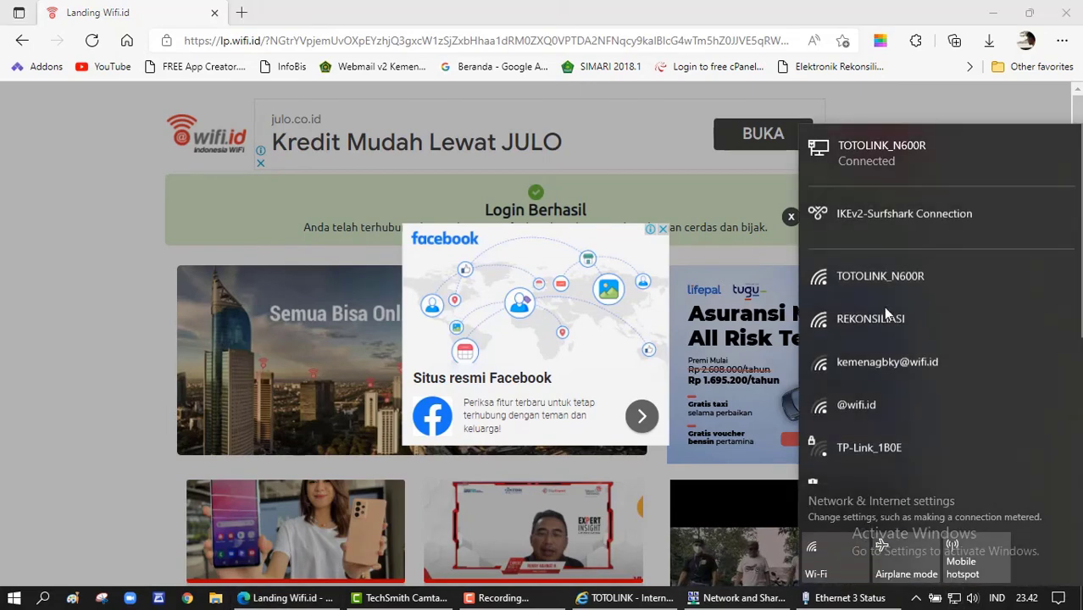
{"action": "left_click", "coordinate": [941, 102]}
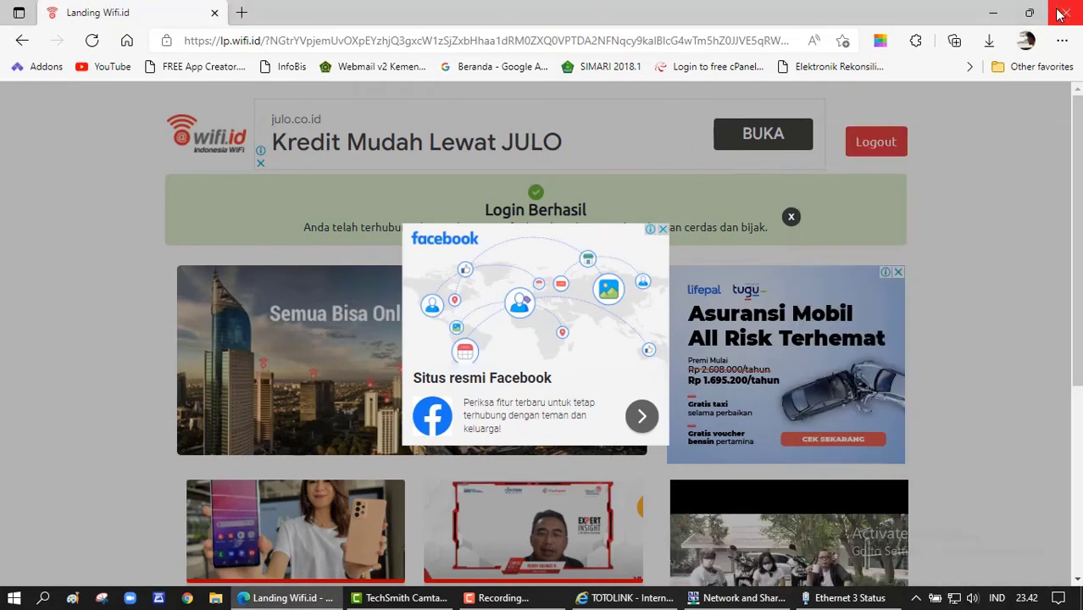
{"action": "left_click", "coordinate": [1060, 14]}
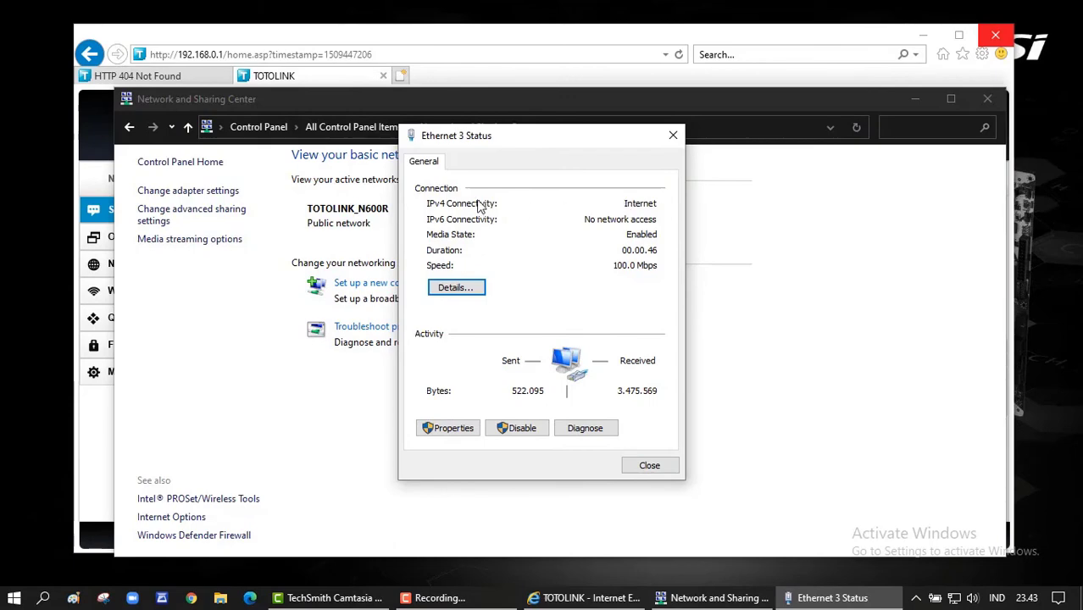
- Close the Windows network dialogs and log into the router's System Status as admin
{"action": "left_click", "coordinate": [655, 467]}
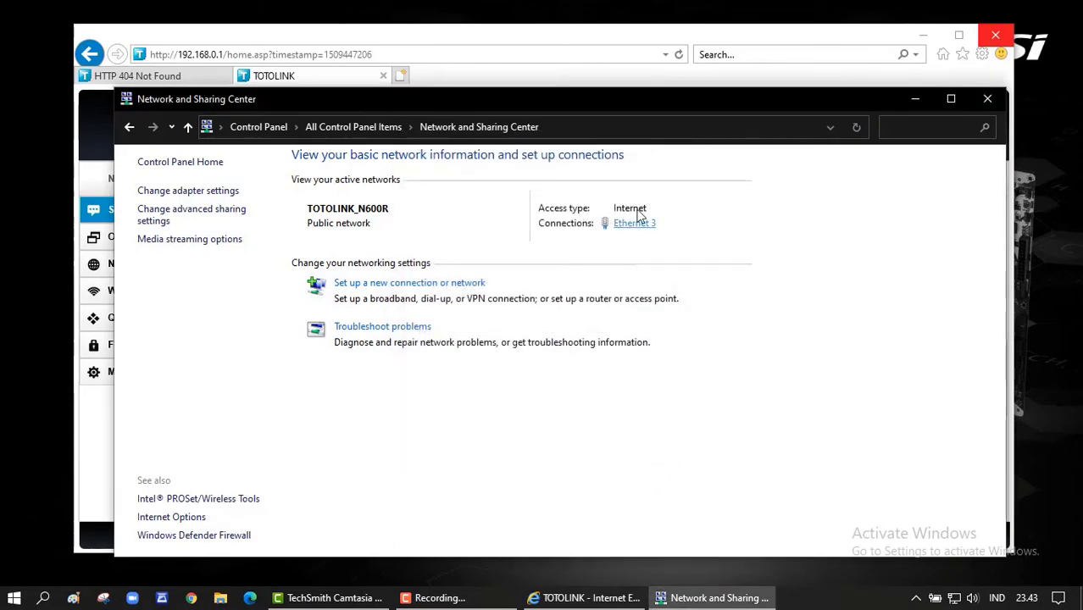
{"action": "left_click", "coordinate": [986, 97]}
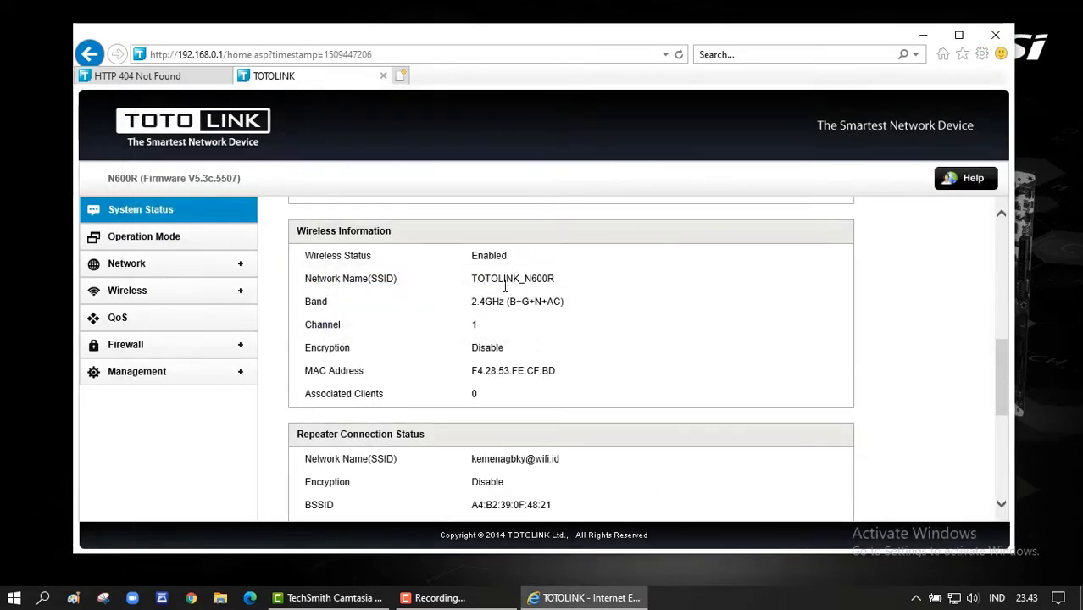
{"action": "left_click", "coordinate": [170, 216]}
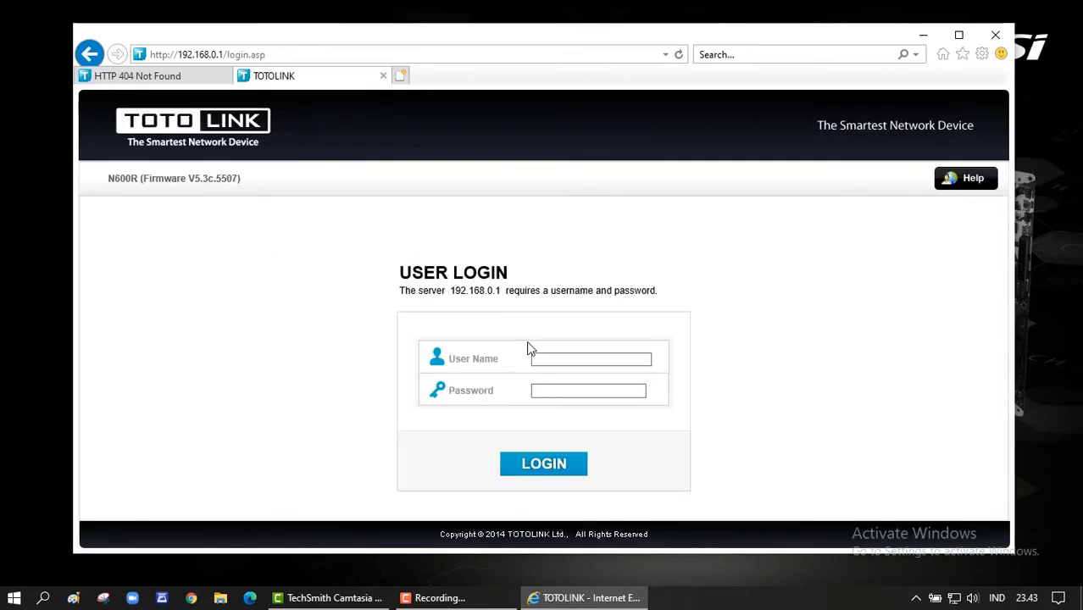
{"action": "left_click", "coordinate": [578, 358]}
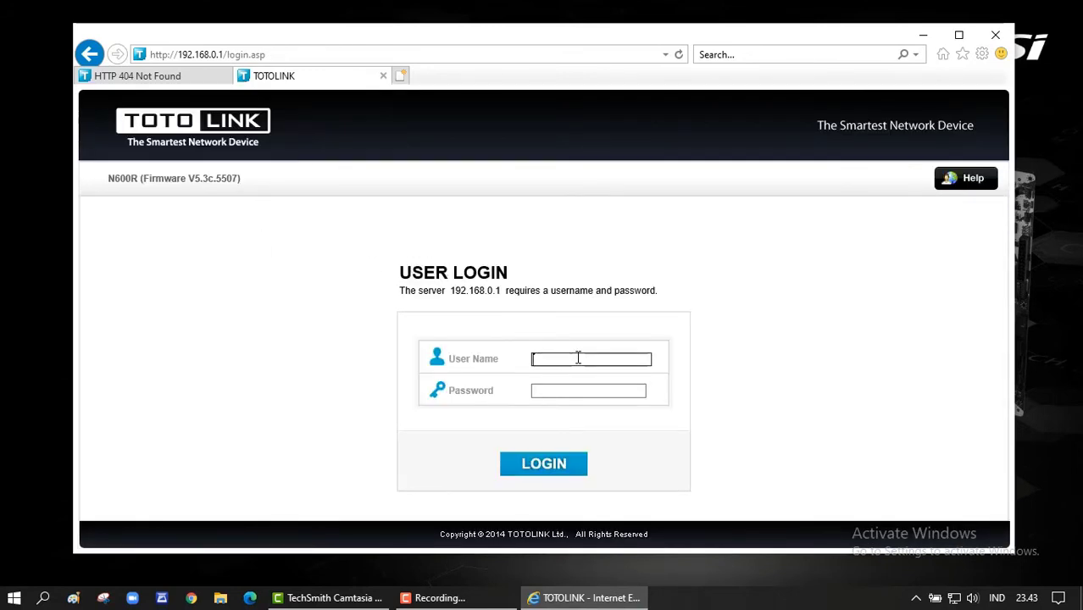
{"action": "type", "text": "admin"}
{"action": "key", "text": "Tab"}
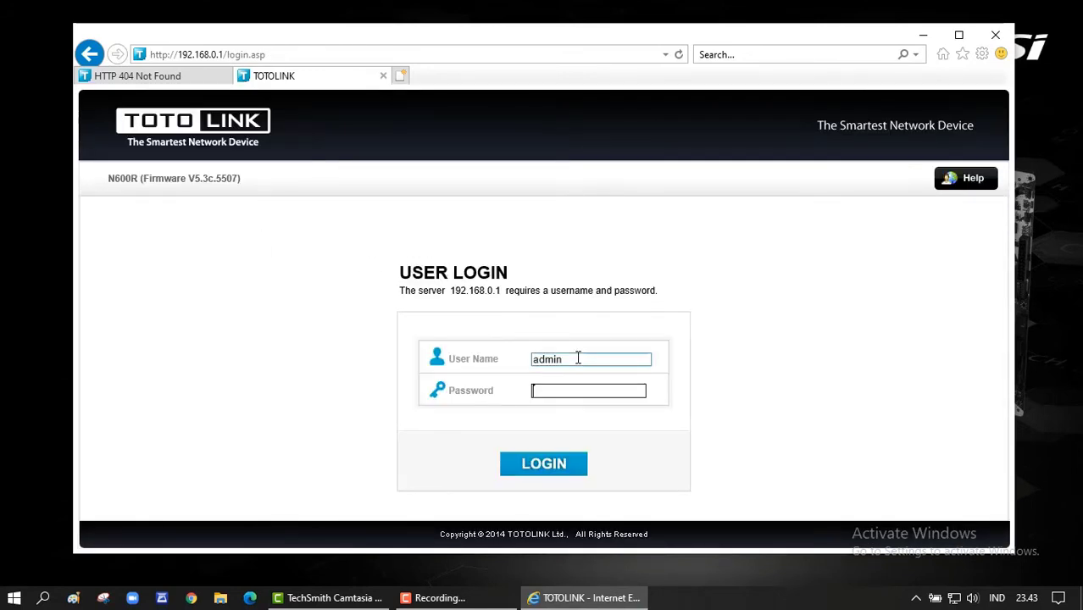
{"action": "key", "text": "Return"}
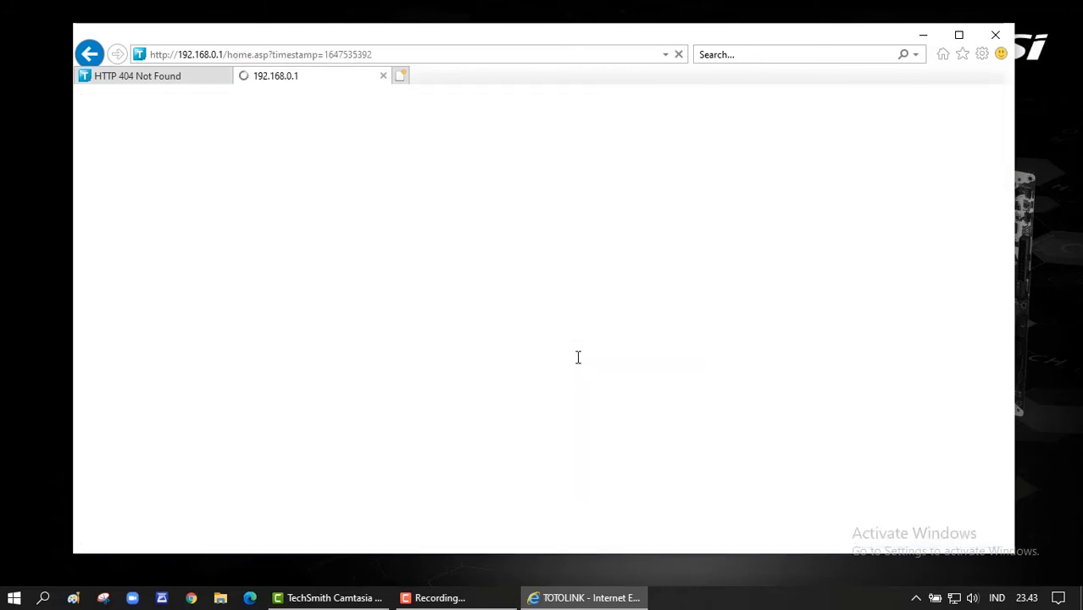
{"action": "left_click", "coordinate": [953, 598]}
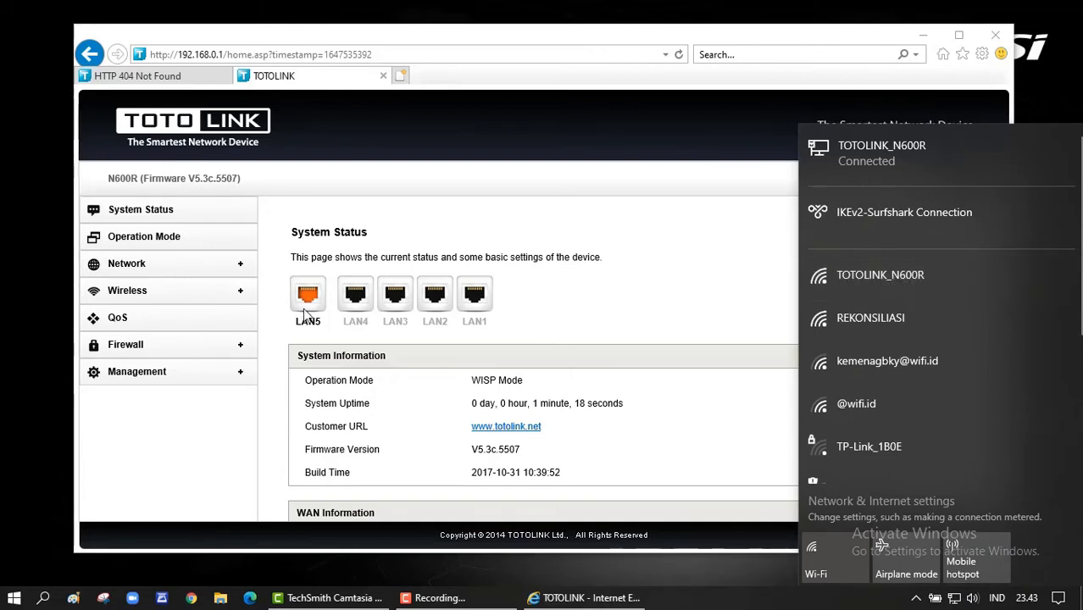
{"action": "left_click", "coordinate": [564, 304]}
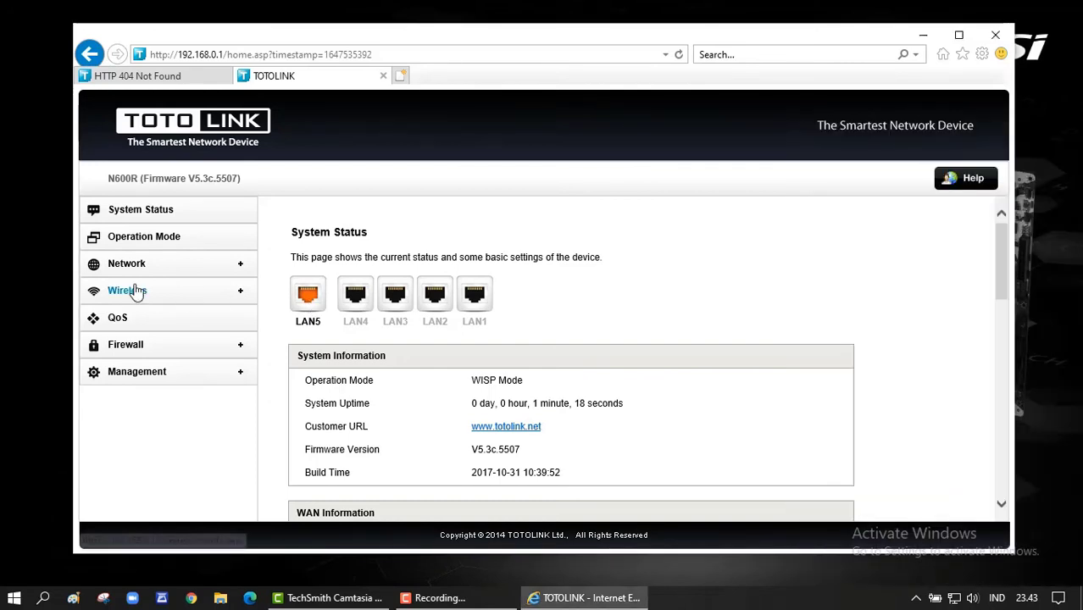
{"action": "left_click", "coordinate": [125, 290]}
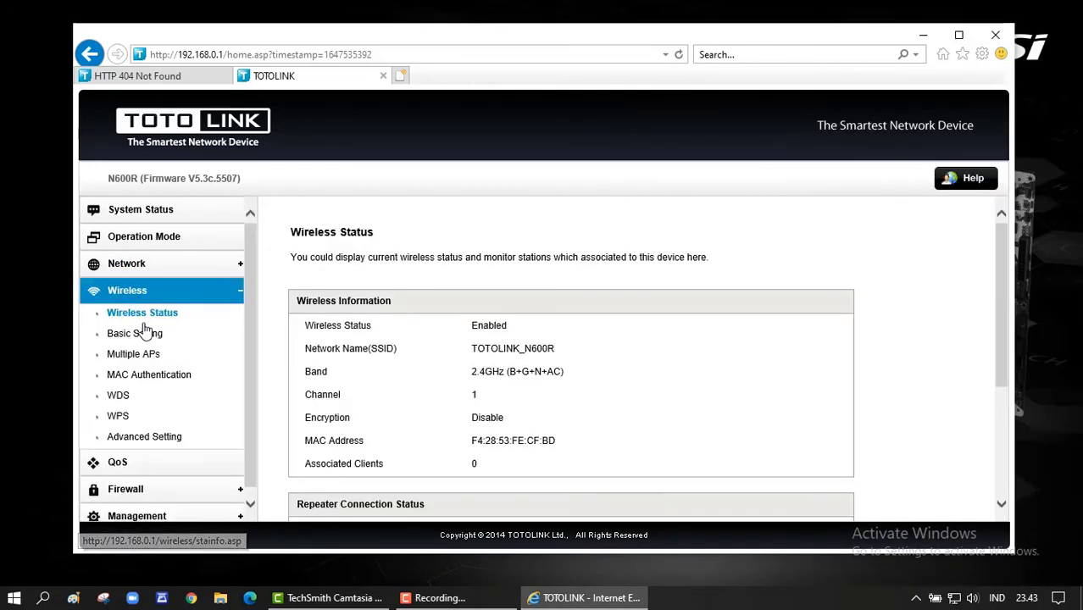
{"action": "scroll", "coordinate": [519, 356], "scroll_direction": "down", "scroll_amount": 2}
{"action": "scroll", "coordinate": [521, 357], "scroll_direction": "down", "scroll_amount": 3}
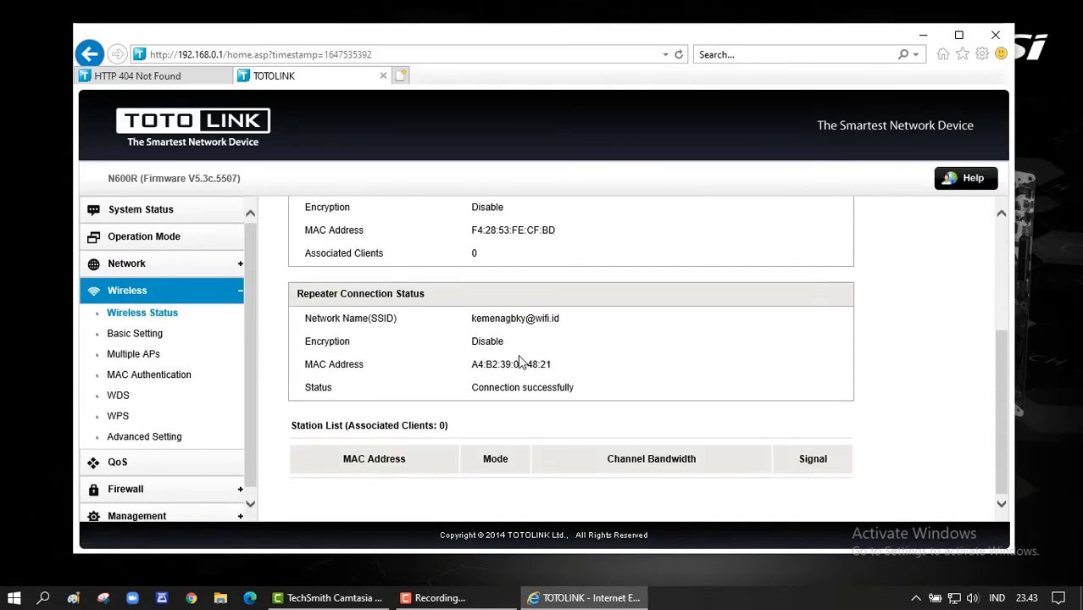
{"action": "scroll", "coordinate": [518, 356], "scroll_direction": "up", "scroll_amount": 5}
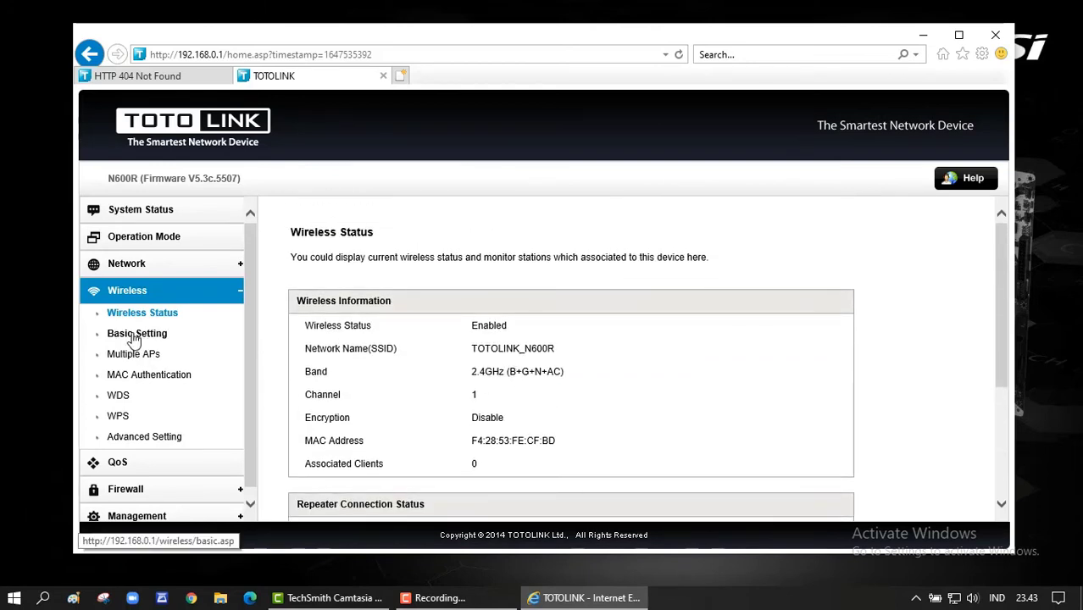
- Set Broadcast SSID to Disable in Wireless Basic Setting, apply, and accept the WPS warning
{"action": "left_click", "coordinate": [136, 336]}
{"action": "scroll", "coordinate": [580, 340], "scroll_direction": "down", "scroll_amount": 1}
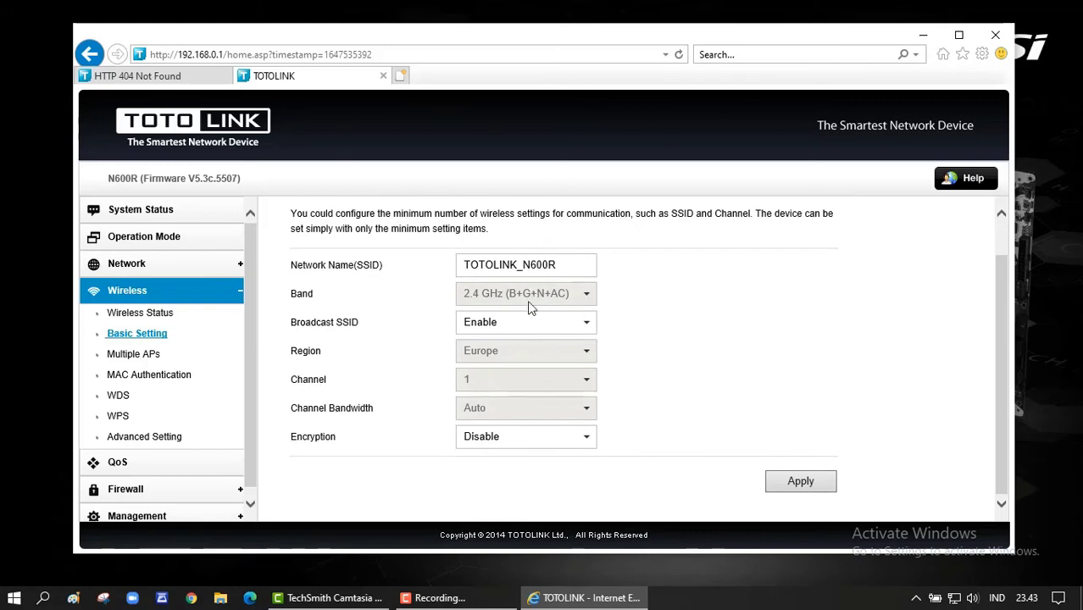
{"action": "left_click", "coordinate": [514, 324]}
{"action": "left_click", "coordinate": [495, 310]}
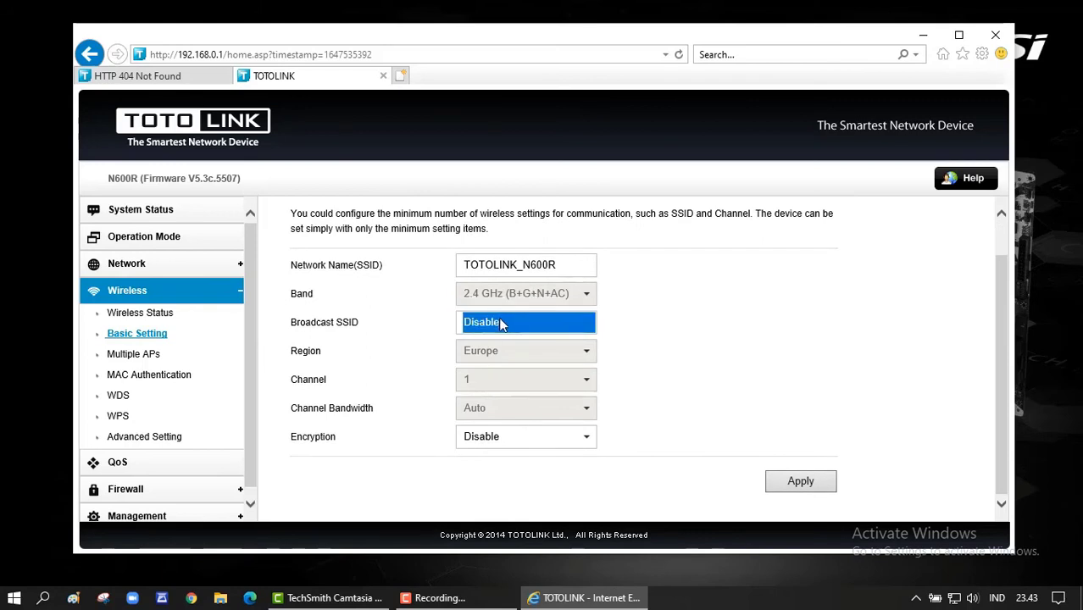
{"action": "left_click", "coordinate": [808, 482]}
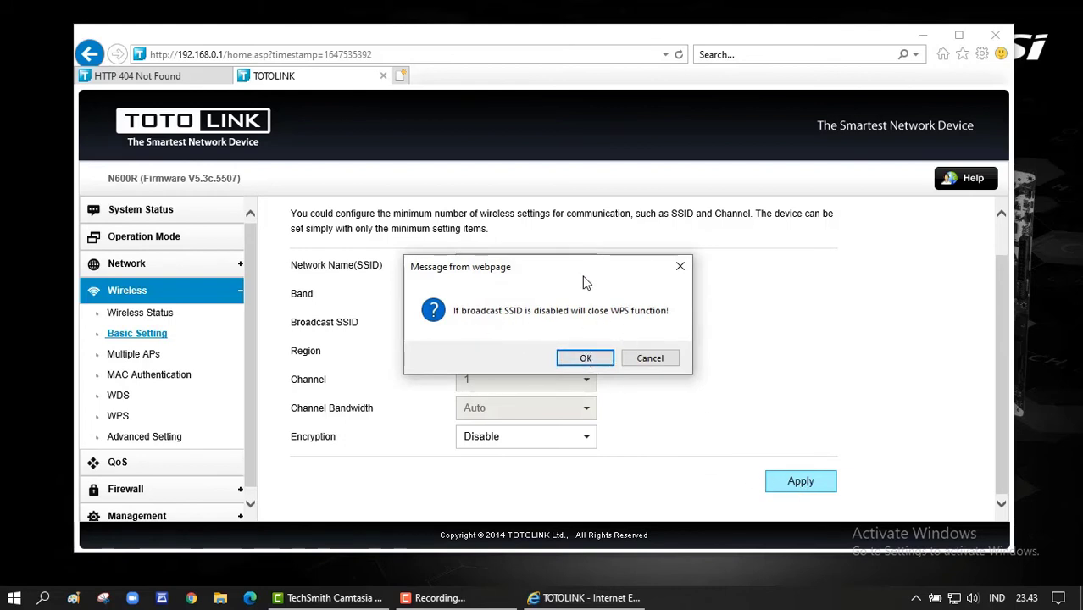
{"action": "left_click_drag", "start_coordinate": [598, 275], "coordinate": [805, 288]}
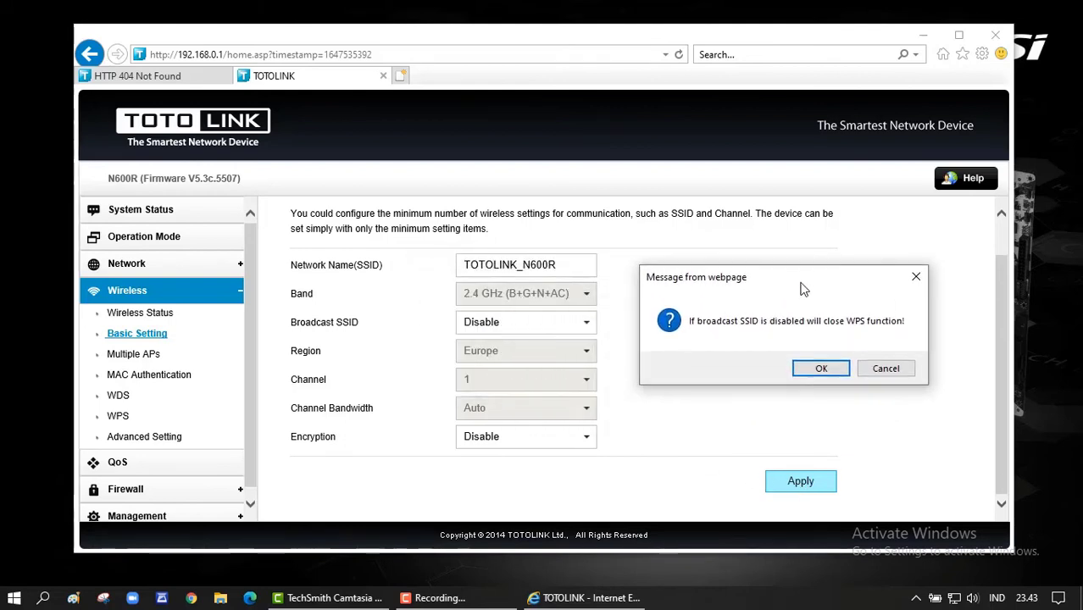
{"action": "left_click", "coordinate": [820, 370]}
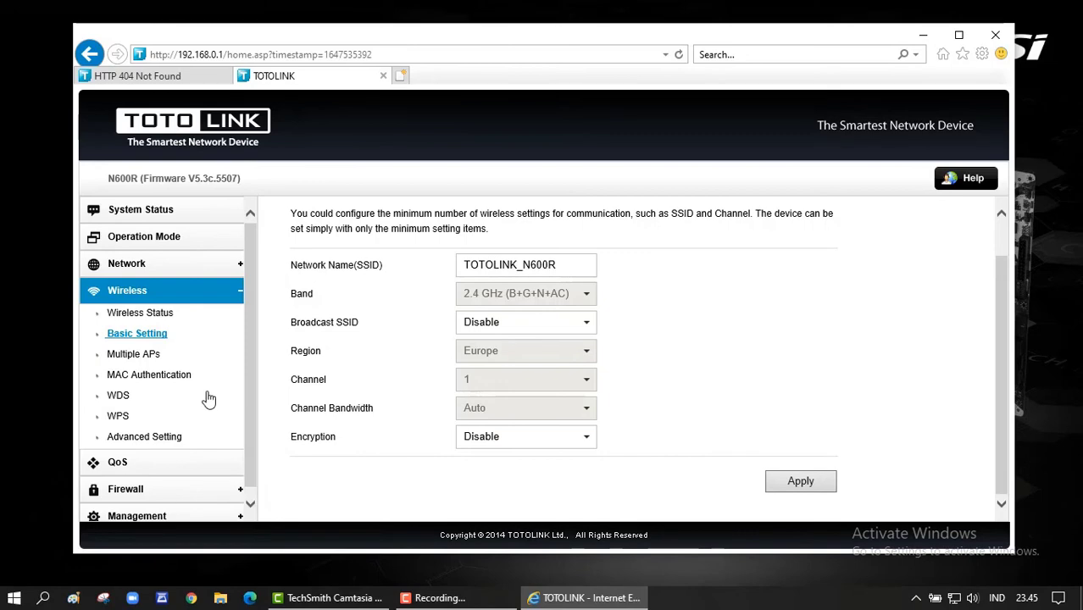
- Review Wireless Advanced Setting and the Network WAN page, then return to Wireless Status
{"action": "left_click", "coordinate": [174, 437]}
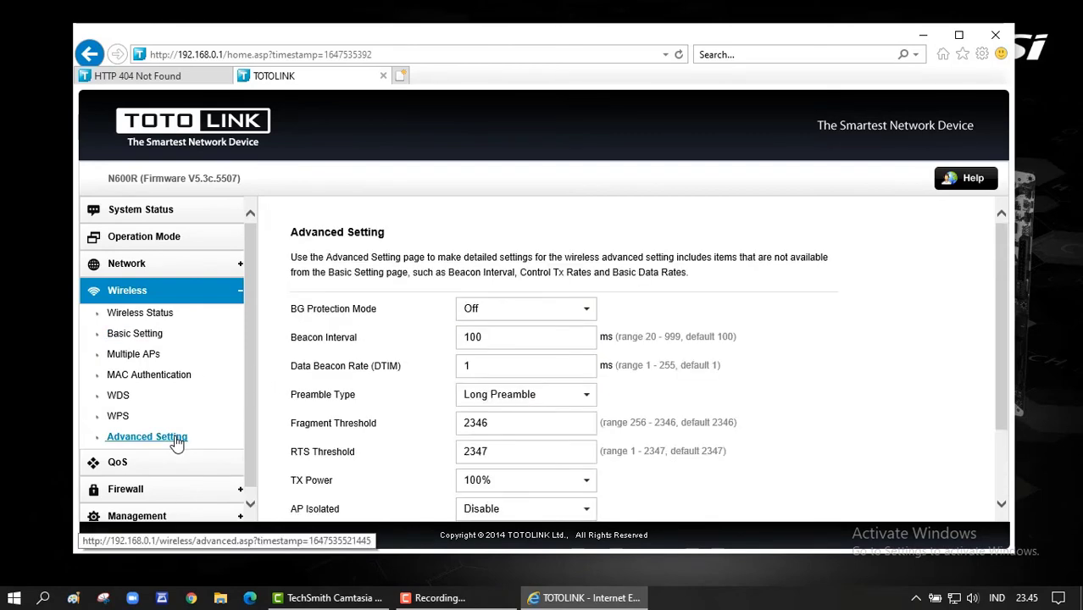
{"action": "scroll", "coordinate": [515, 361], "scroll_direction": "down", "scroll_amount": 3}
{"action": "scroll", "coordinate": [382, 398], "scroll_direction": "up", "scroll_amount": 3}
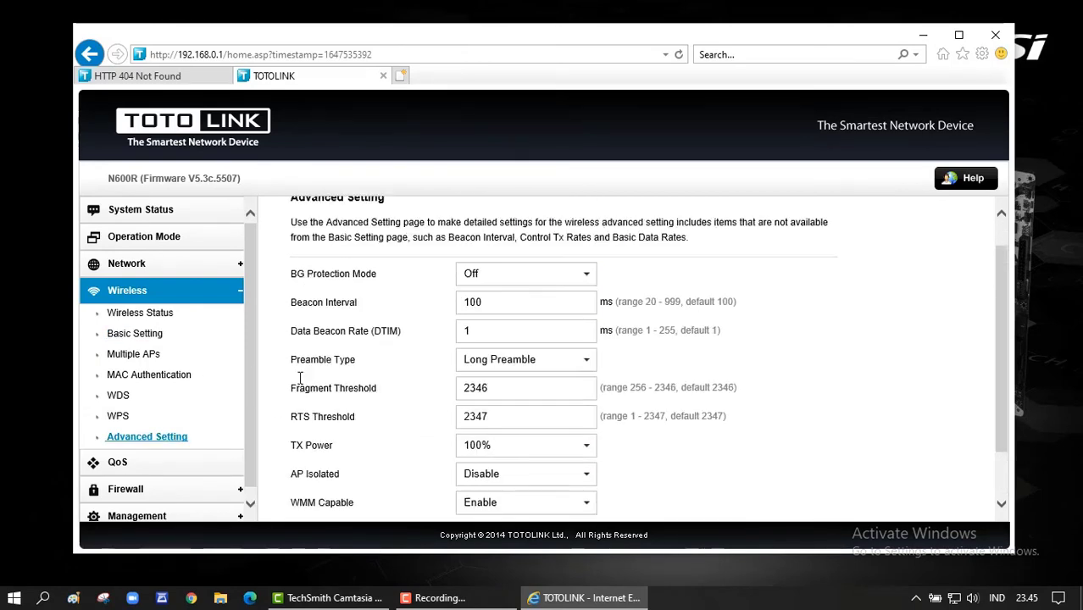
{"action": "left_click", "coordinate": [141, 270]}
{"action": "left_click", "coordinate": [156, 379]}
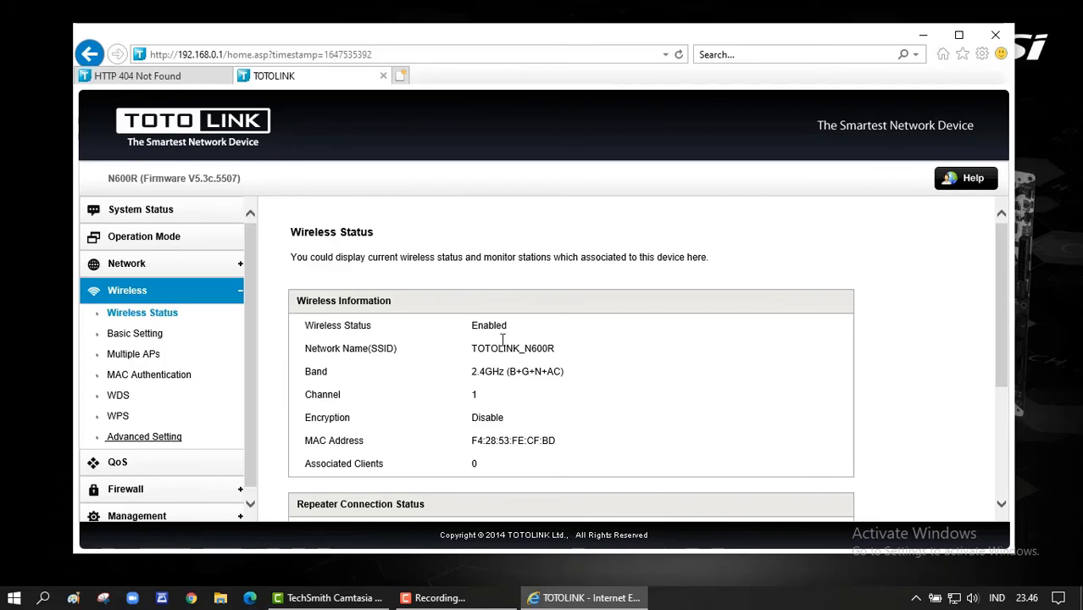
- Search Google for 'speedtest' in Edge and run the speed test (5.21/4.33 Mbps)
{"action": "left_click", "coordinate": [250, 598]}
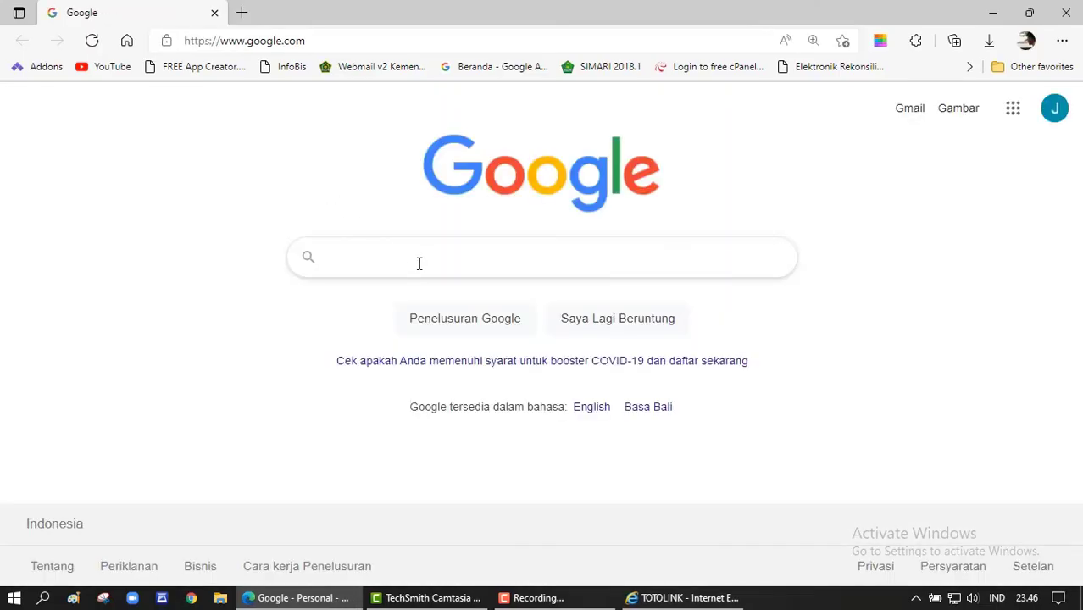
{"action": "type", "text": "speedtest"}
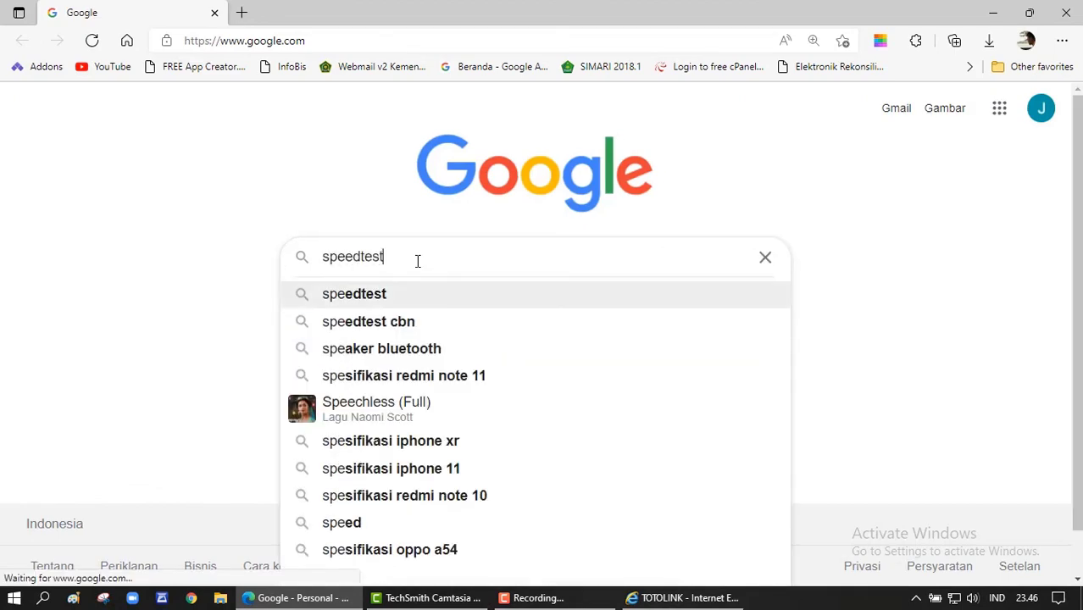
{"action": "key", "text": "Return"}
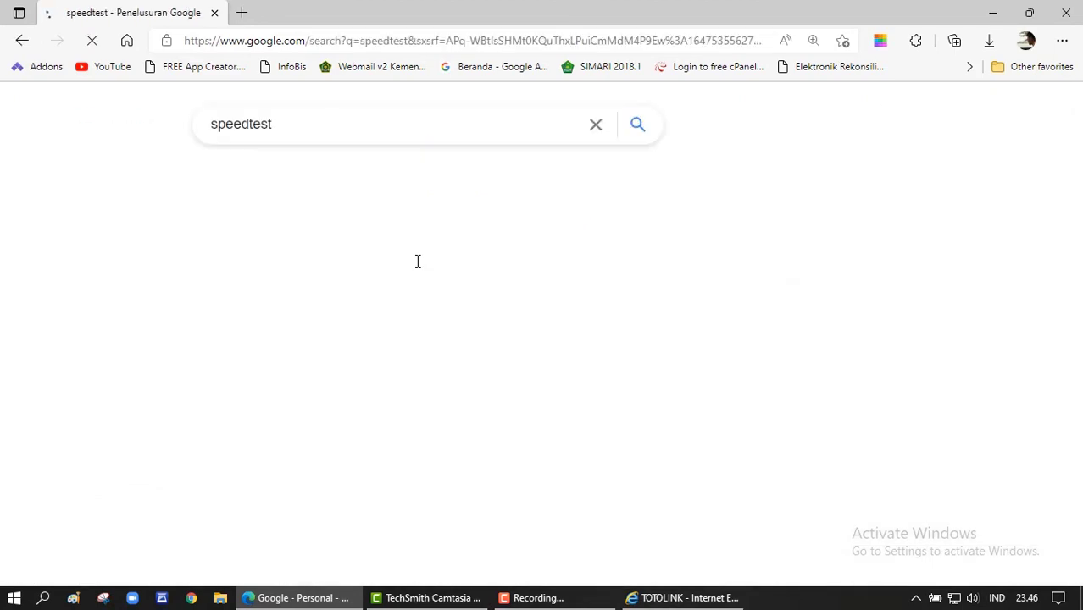
{"action": "left_click", "coordinate": [495, 484]}
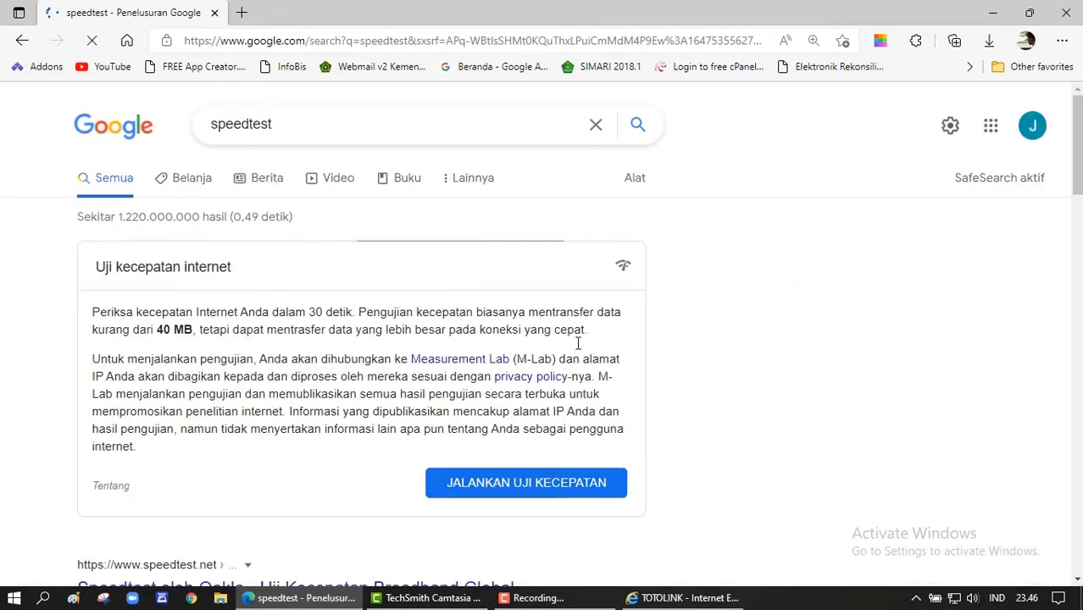